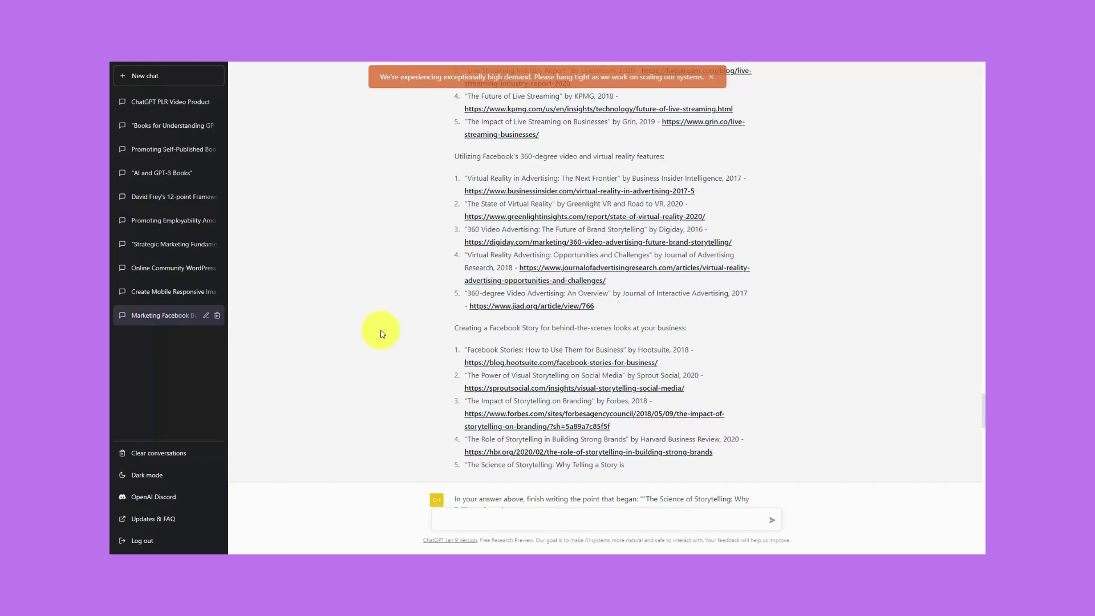
click(172, 267)
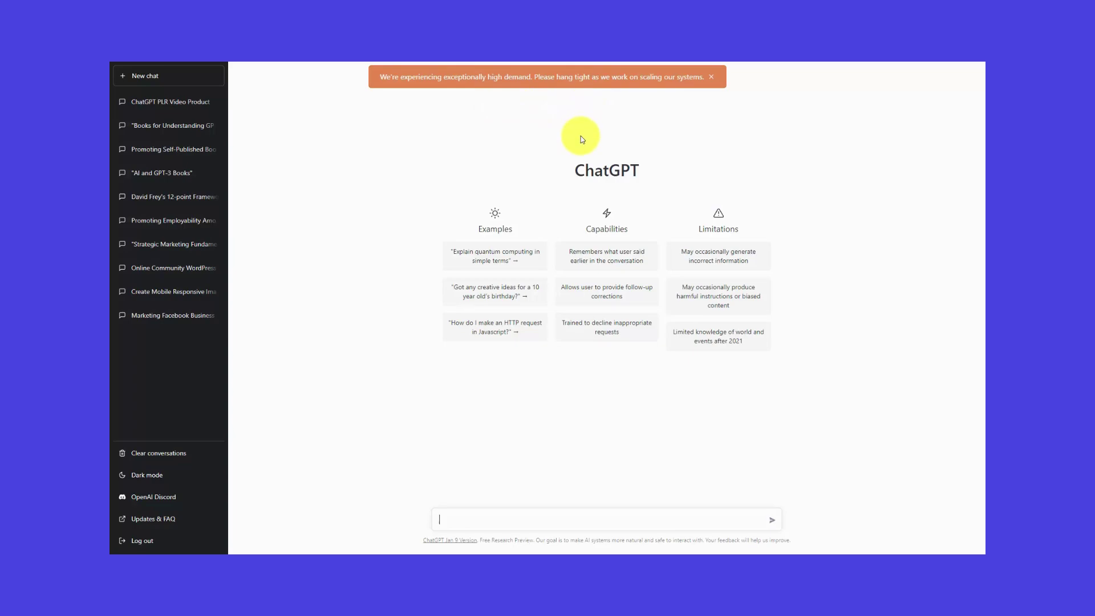
text(FINAL DRAFT)
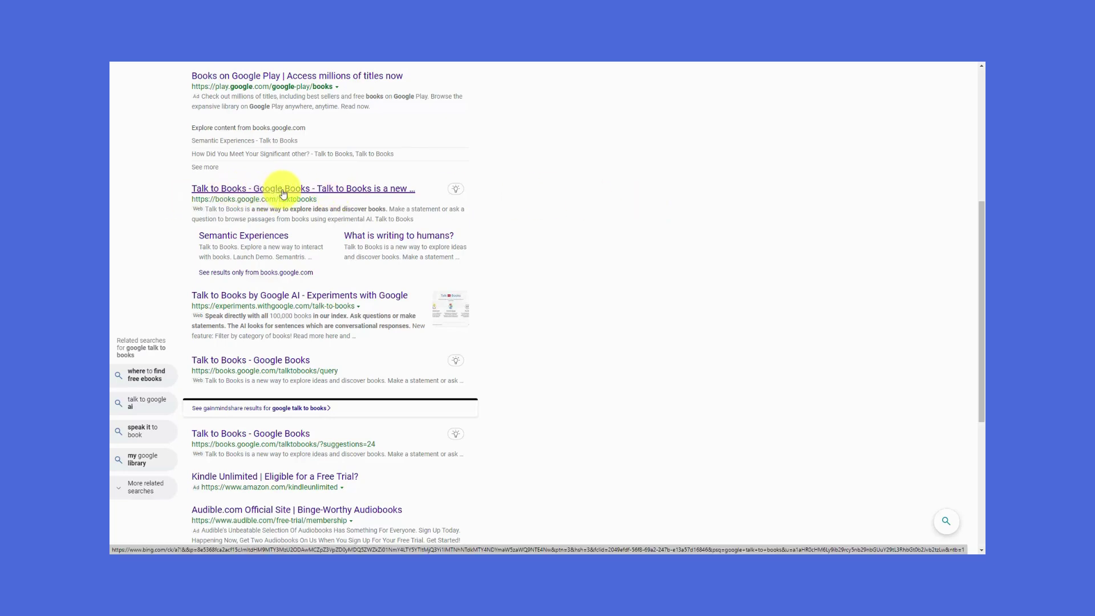
Open Google's Talk to Books from the search results and query "what is the best way to market my business on facebook using video".
click(317, 194)
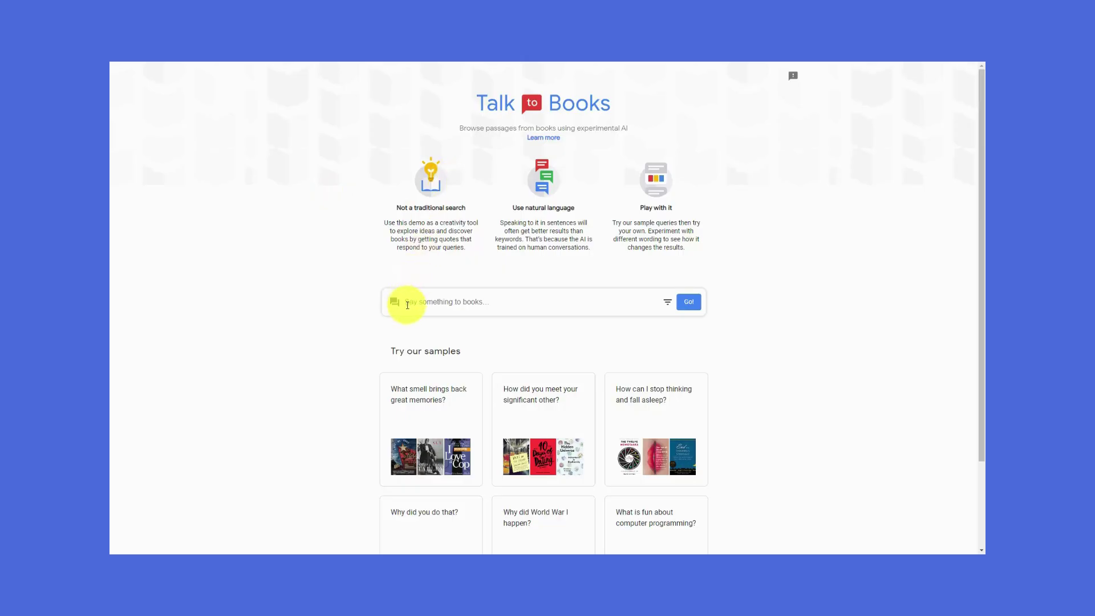
click(449, 304)
text(what is the best way to market my business on facebook using video)
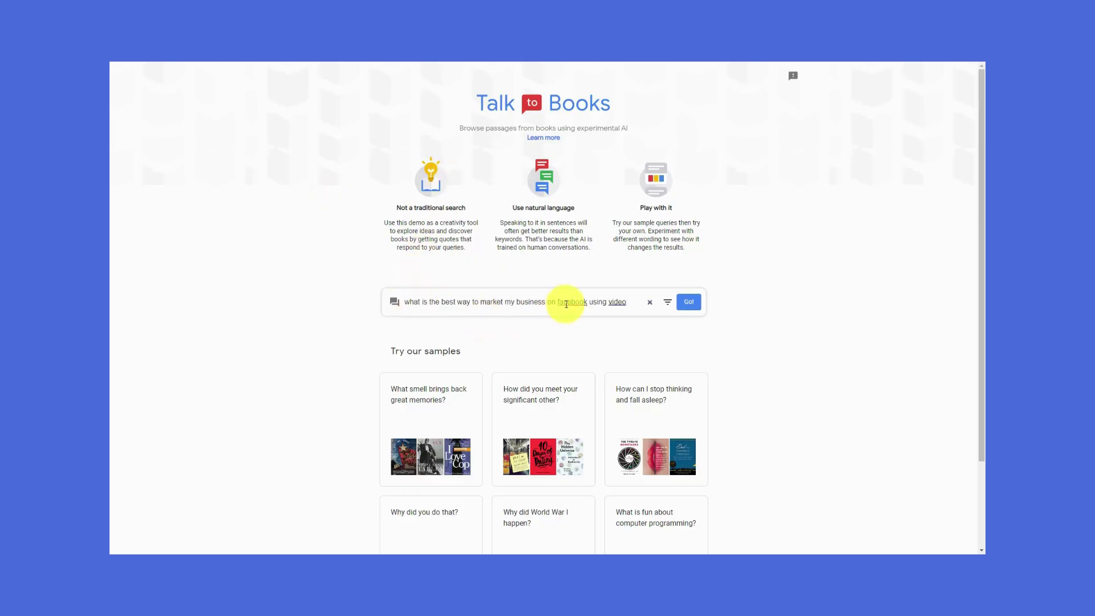
click(687, 303)
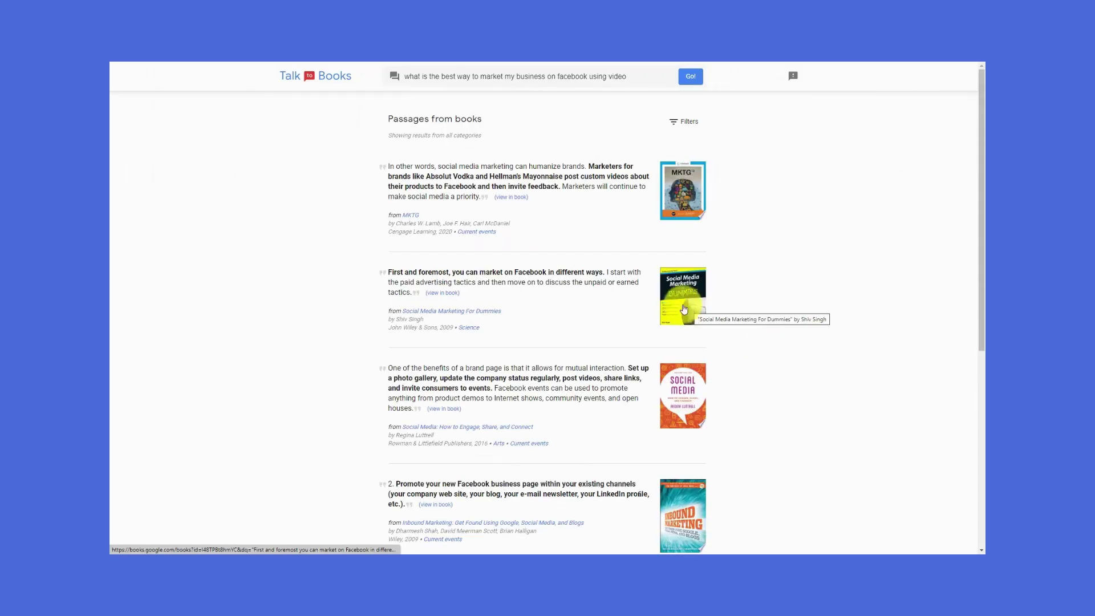
Look through the returned book passages and check the available category filters without applying any.
scroll(769, 306, down, 1)
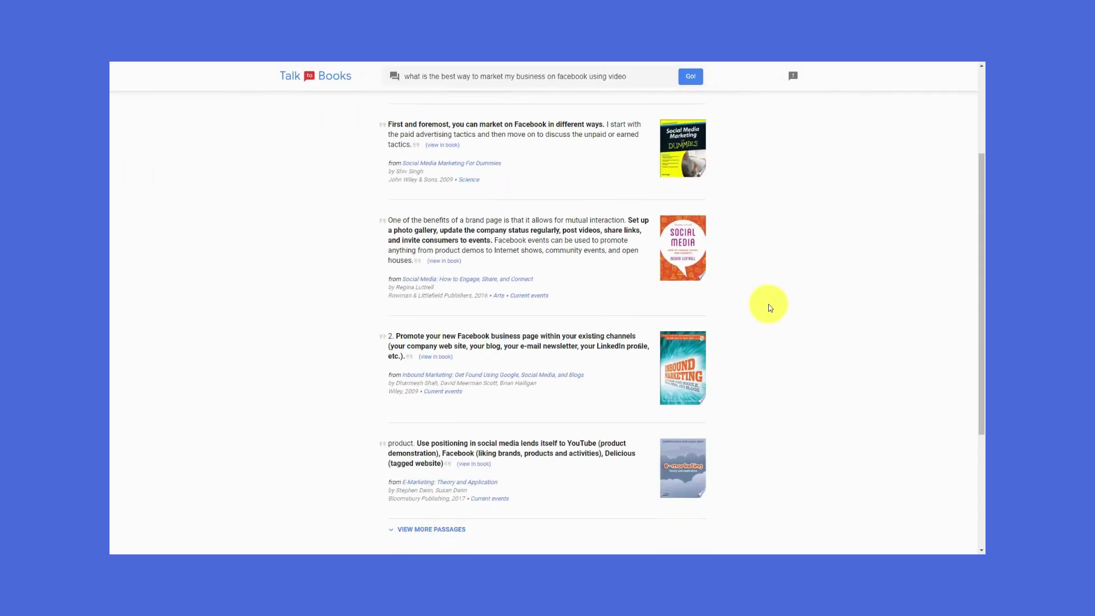
scroll(768, 306, up, 3)
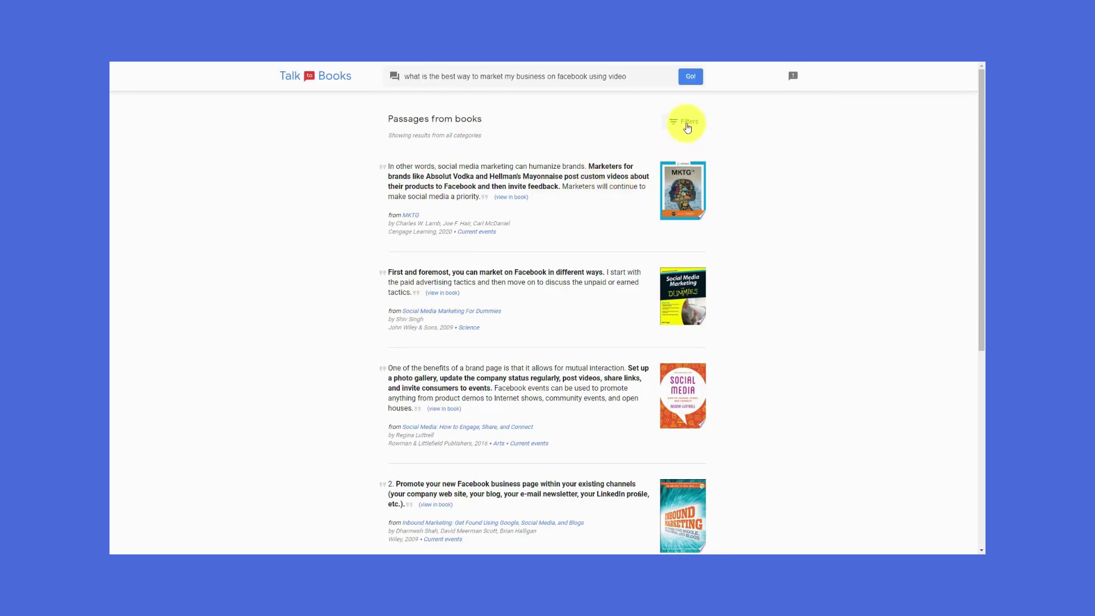
click(688, 126)
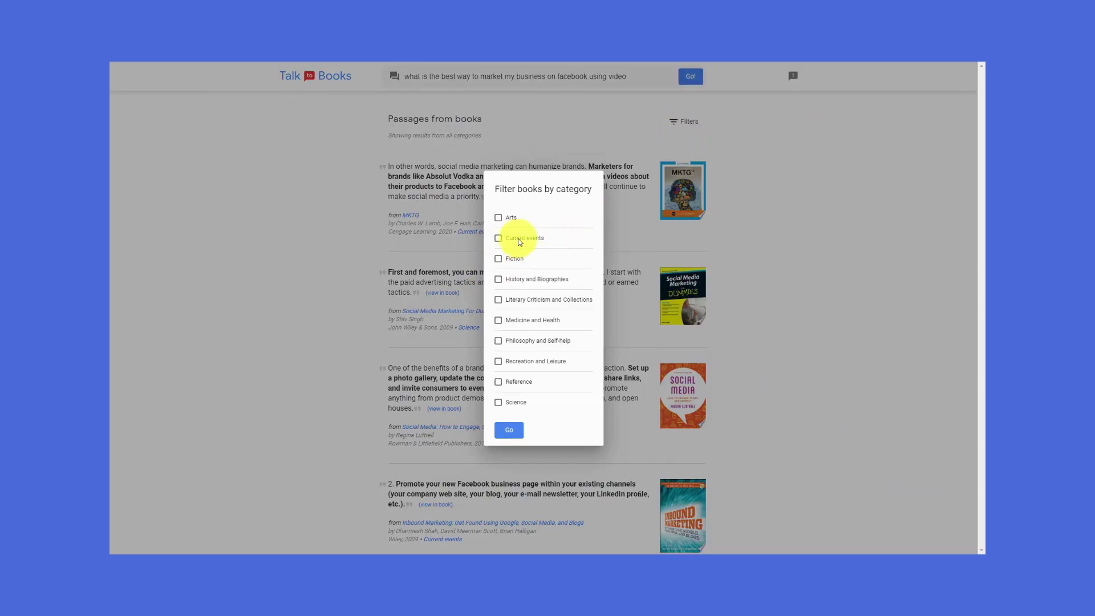
click(276, 359)
Load more passages to read through and open the first passage, from MKTG, in its book.
scroll(276, 359, down, 5)
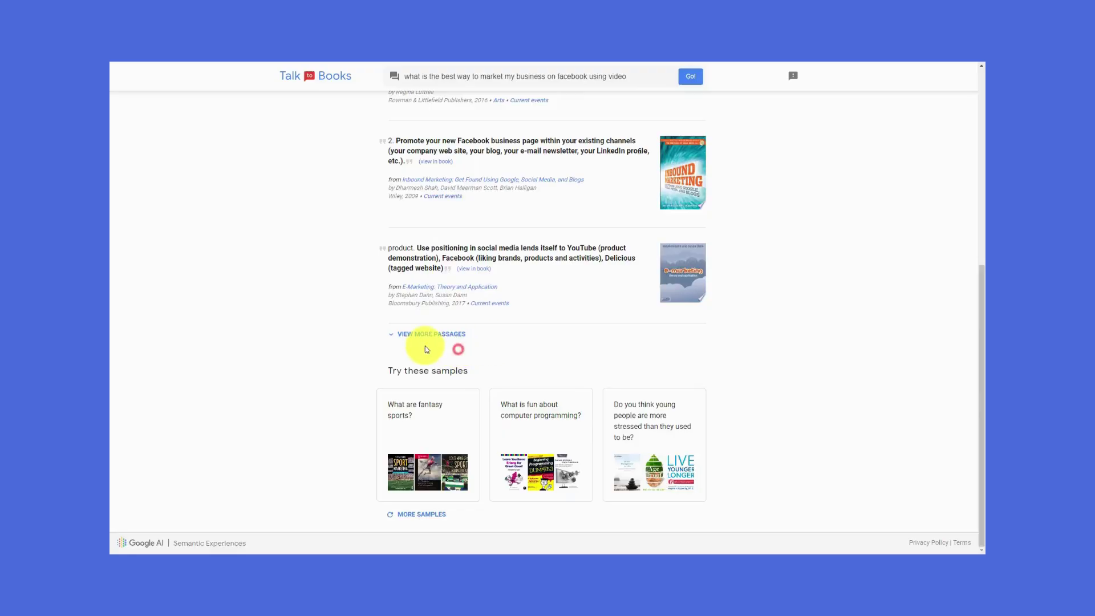
click(435, 338)
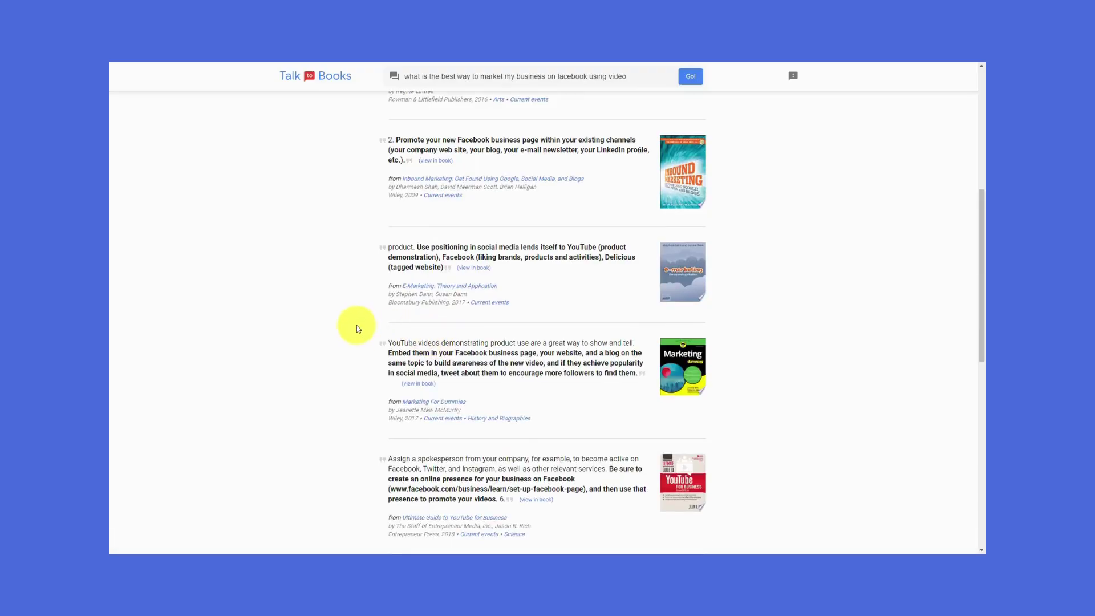
scroll(357, 326, down, 5)
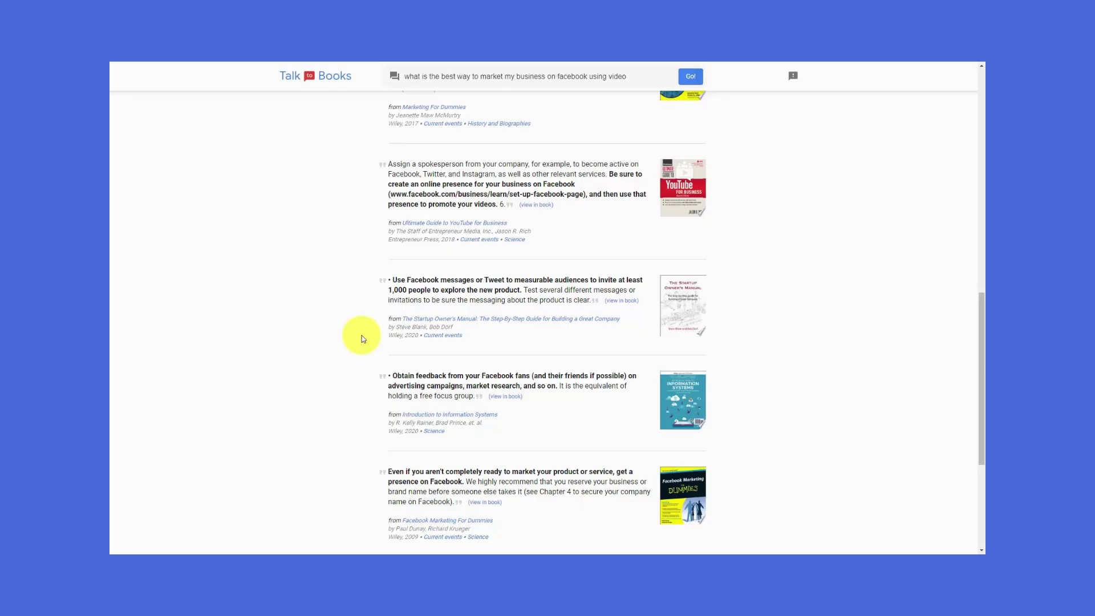
scroll(362, 336, up, 14)
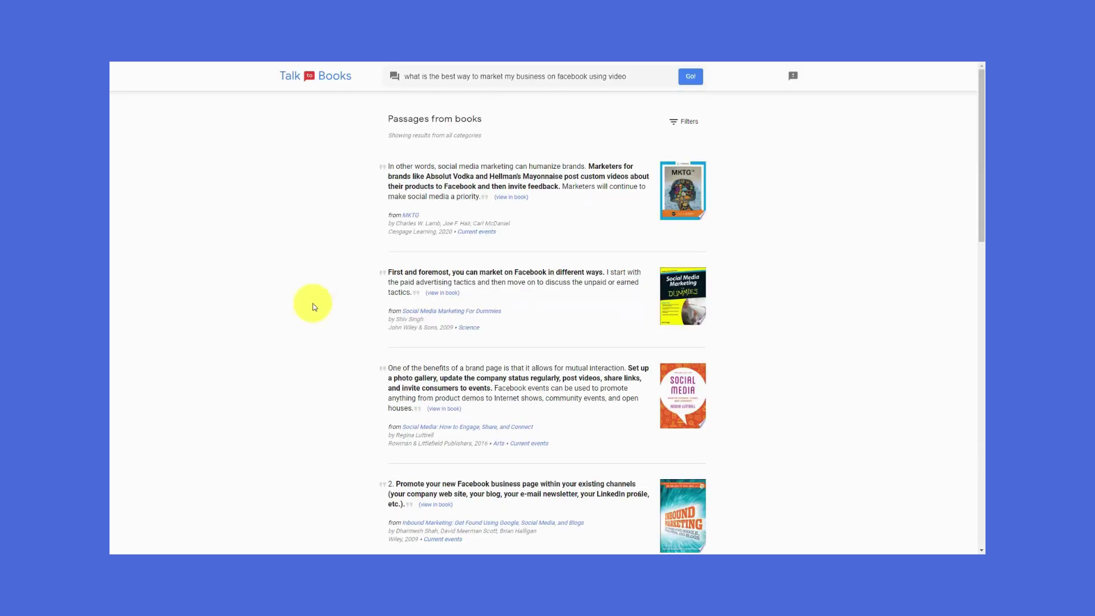
click(513, 197)
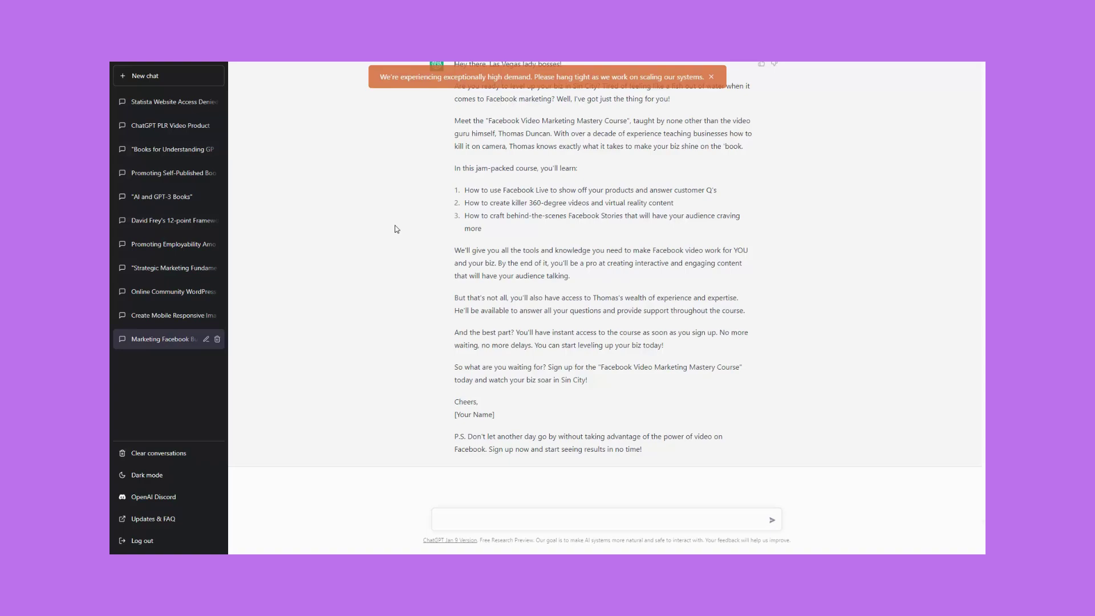
Switch to ChatGPT and submit the prompt "List 10 Different Frameworks for Writing an Effective Online Sales Letter".
text(List 10 Different Frameworks for Writing an Effective Online Sales Letter)
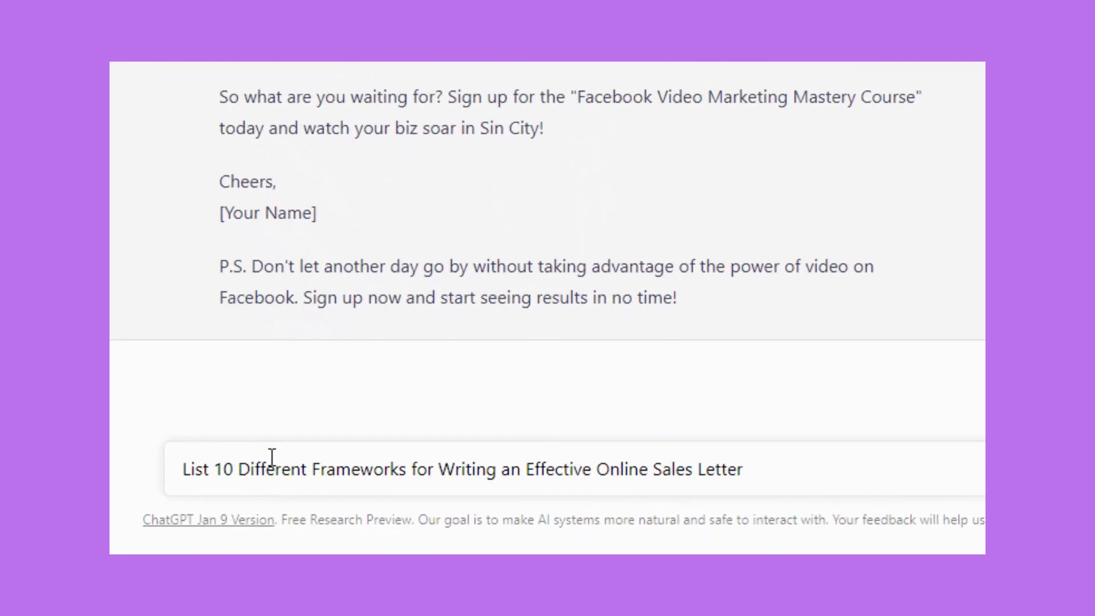
key(Return)
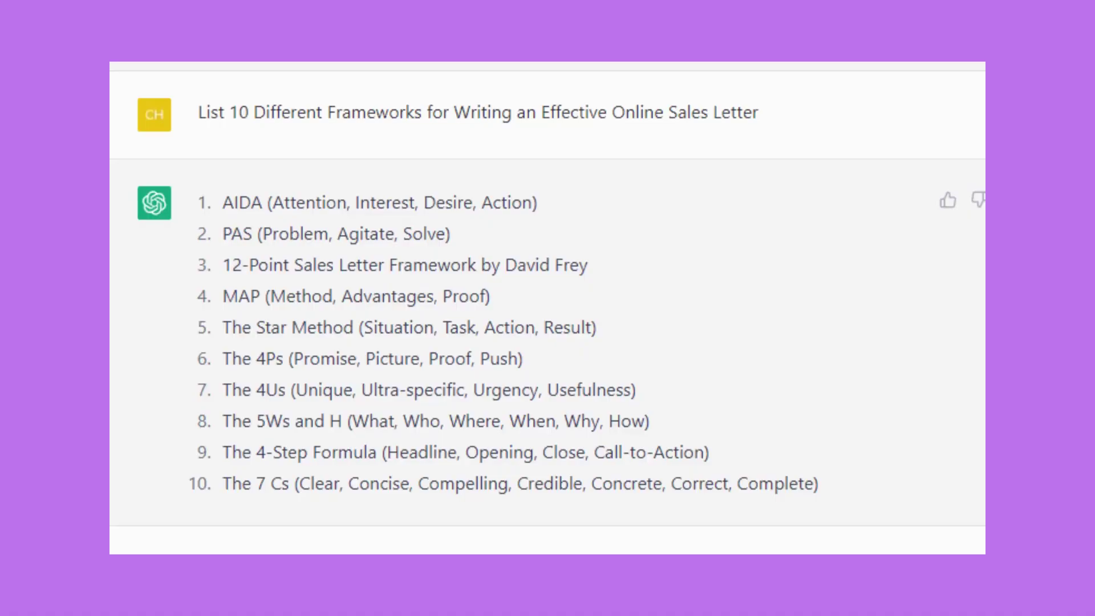
key(Return)
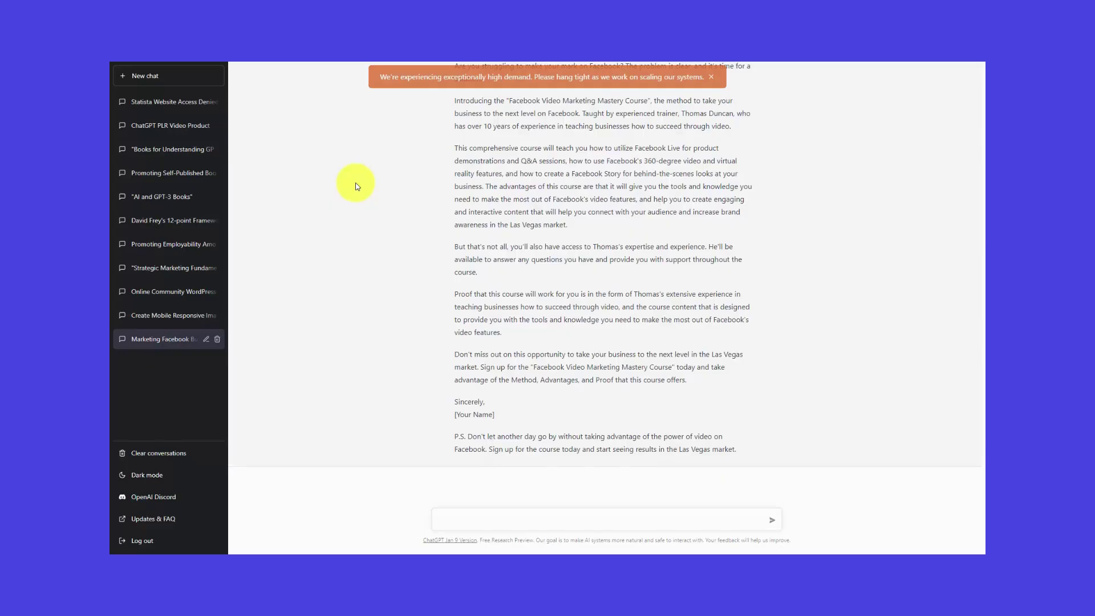
Ask ChatGPT what the images accompanying the sales presentation should show if 8 images were added to the final sales page.
click(449, 518)
text(what should the images that accompany this sales presentation display or what should they show if I were to add 8 images to the final sales page)
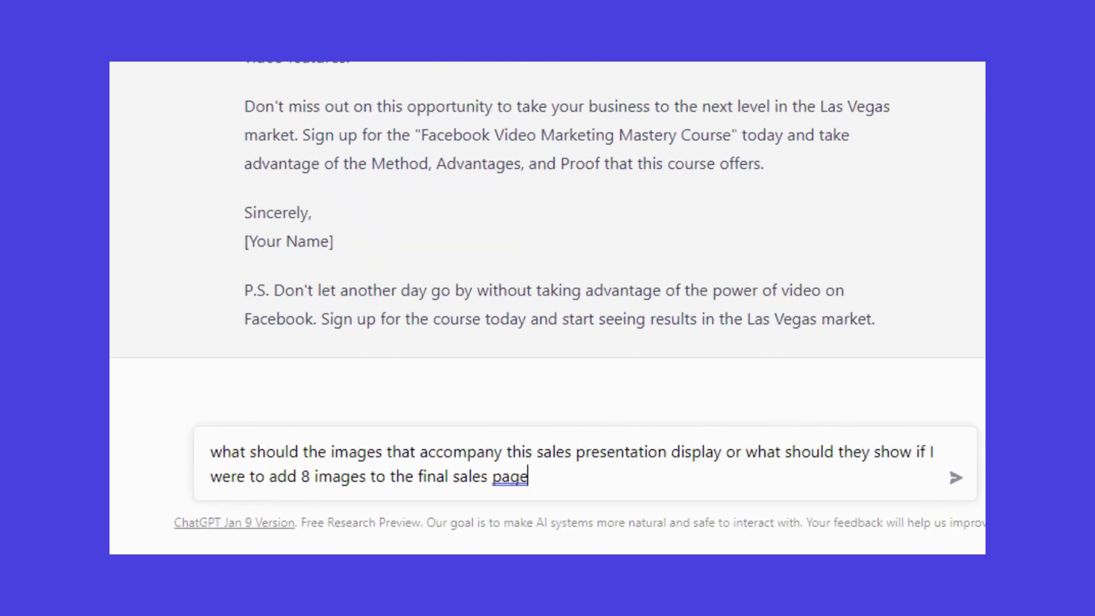
key(Return)
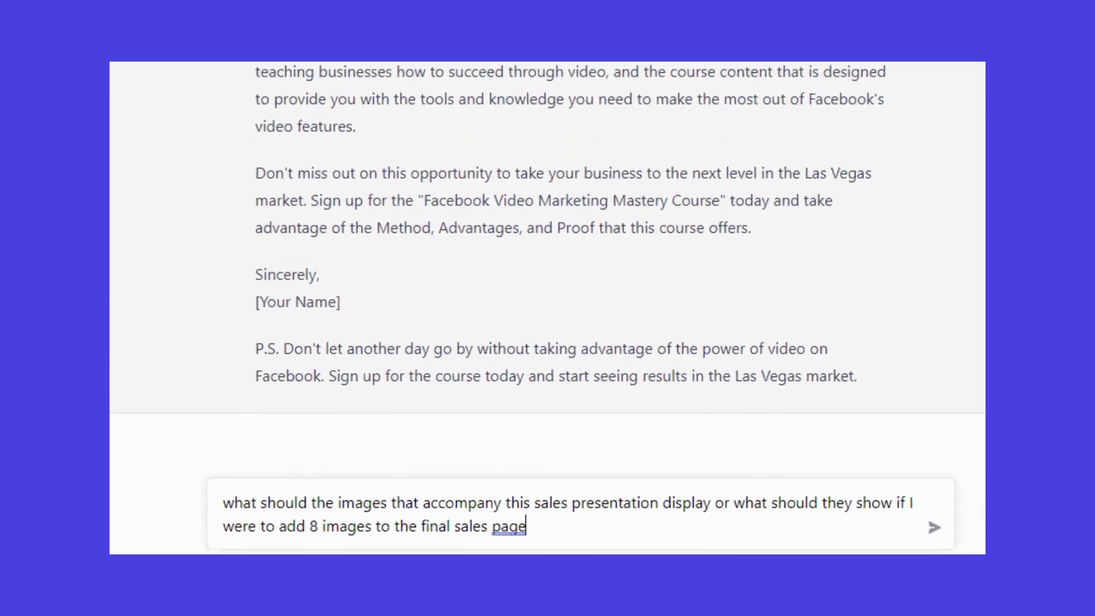
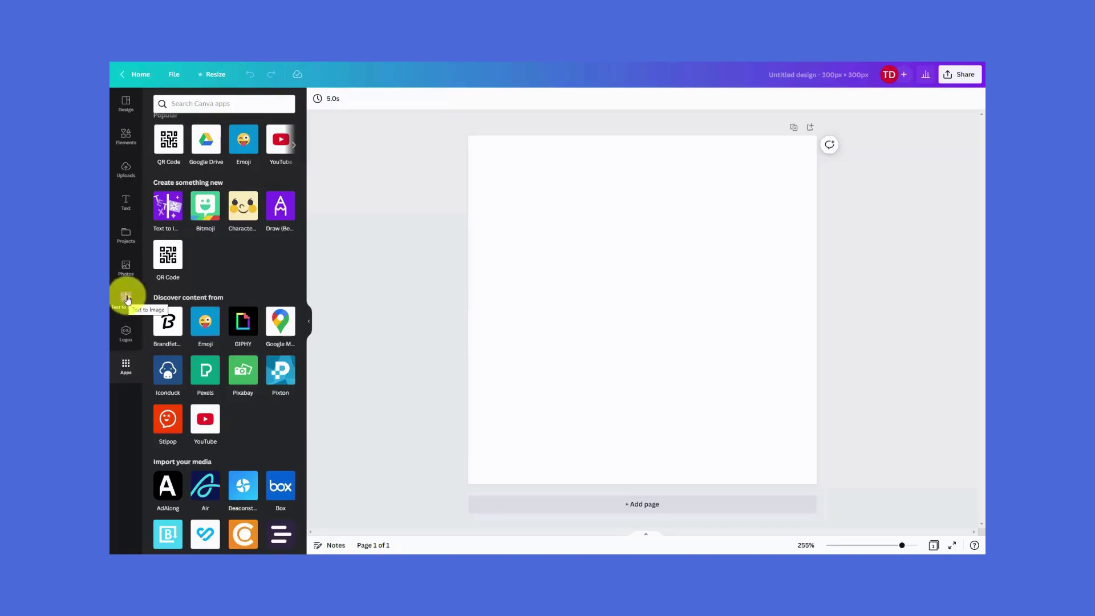
In Canva, generate Photo-style images with Text to Image from the description "Customers engaging with a business's video on Facebook".
click(171, 212)
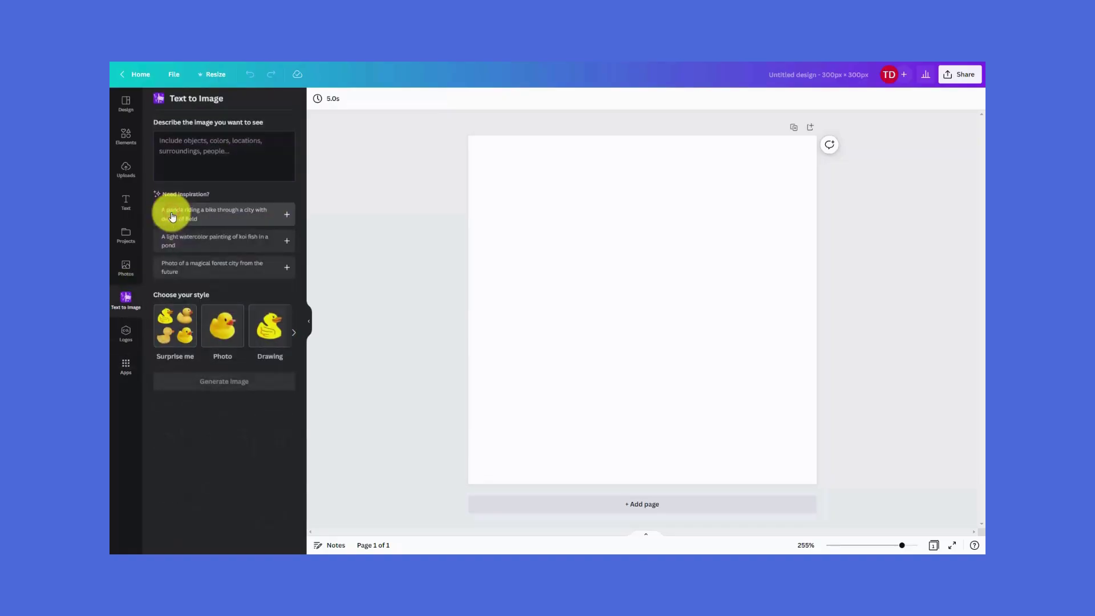
click(171, 150)
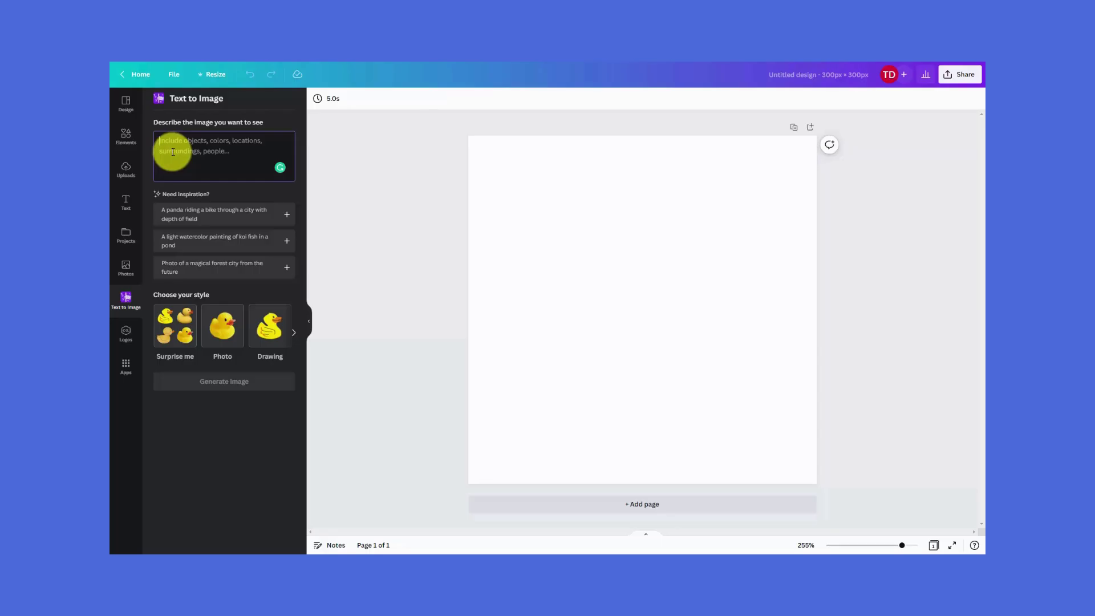
text("Customers engaging with a business's video on Facebook")
click(223, 331)
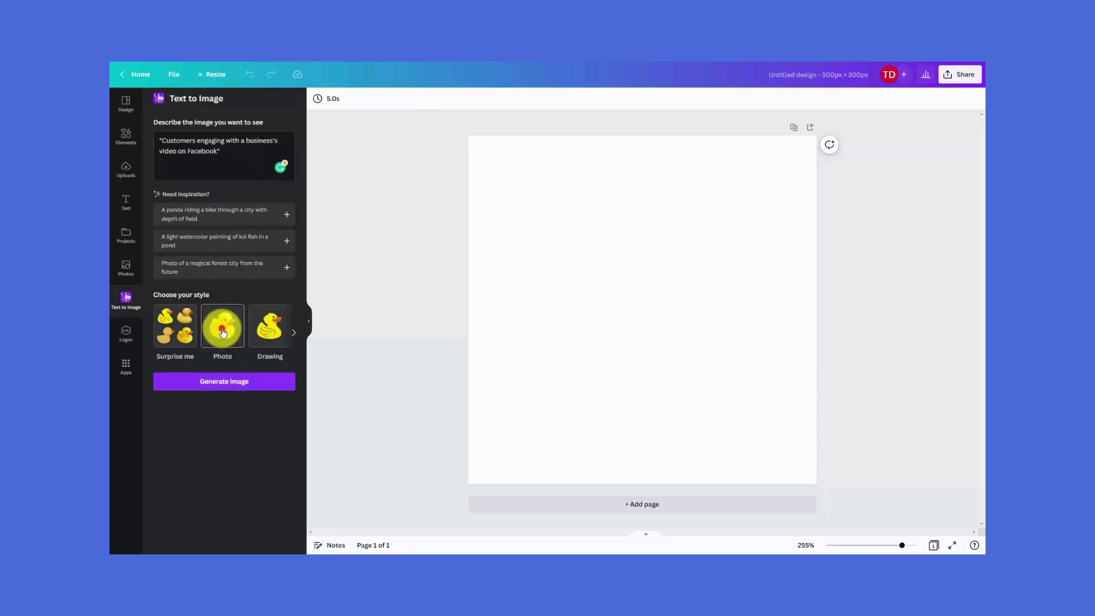
click(224, 381)
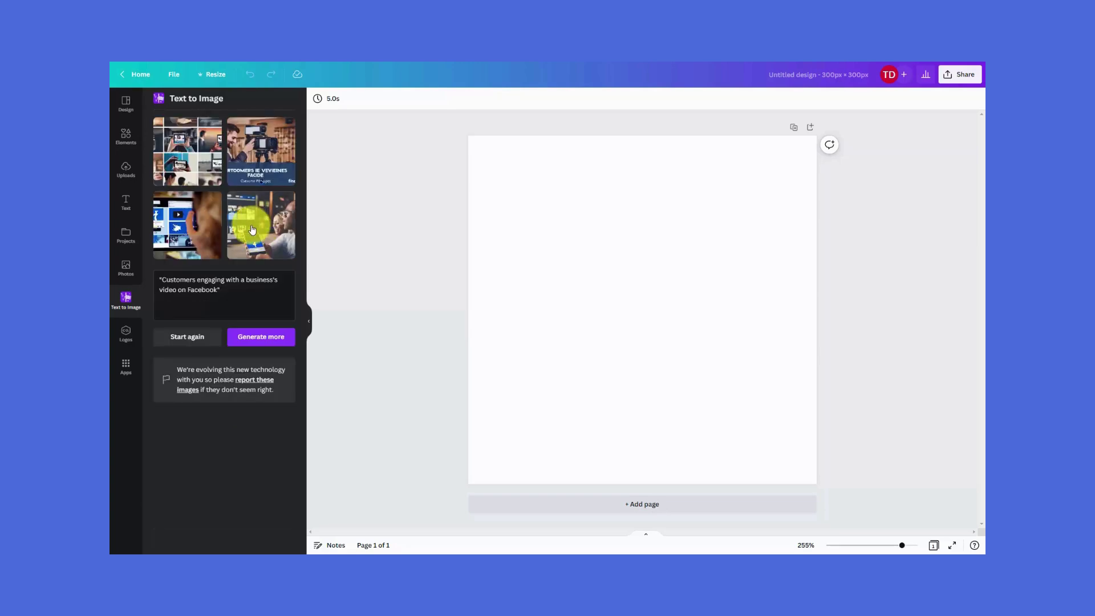
Add the generated image of smiling people holding a phone with the Facebook logo to the page and set it as the background.
click(252, 229)
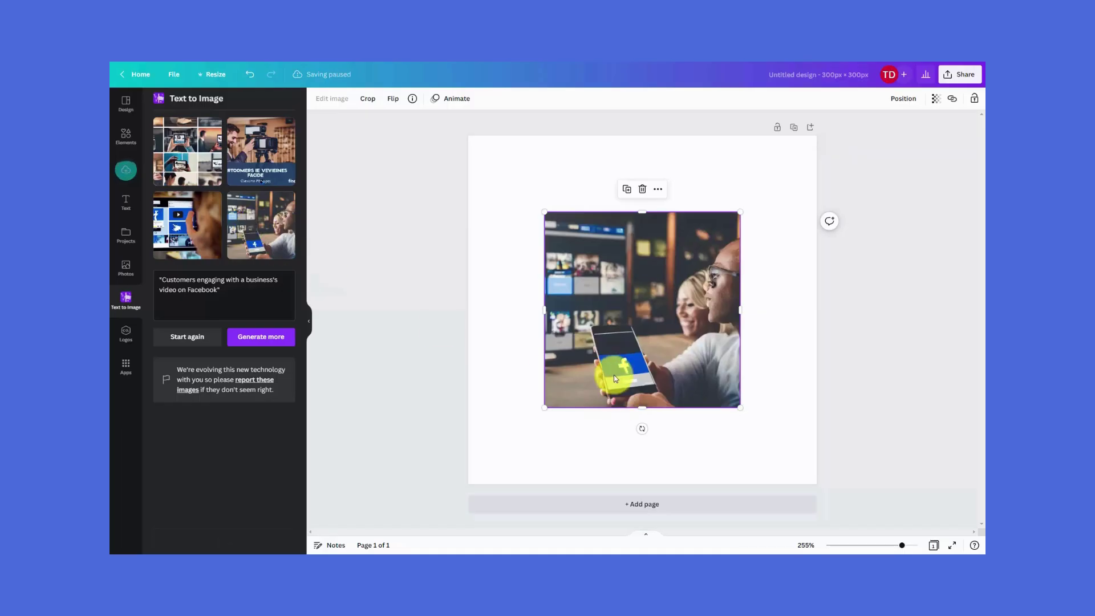
right_click(628, 278)
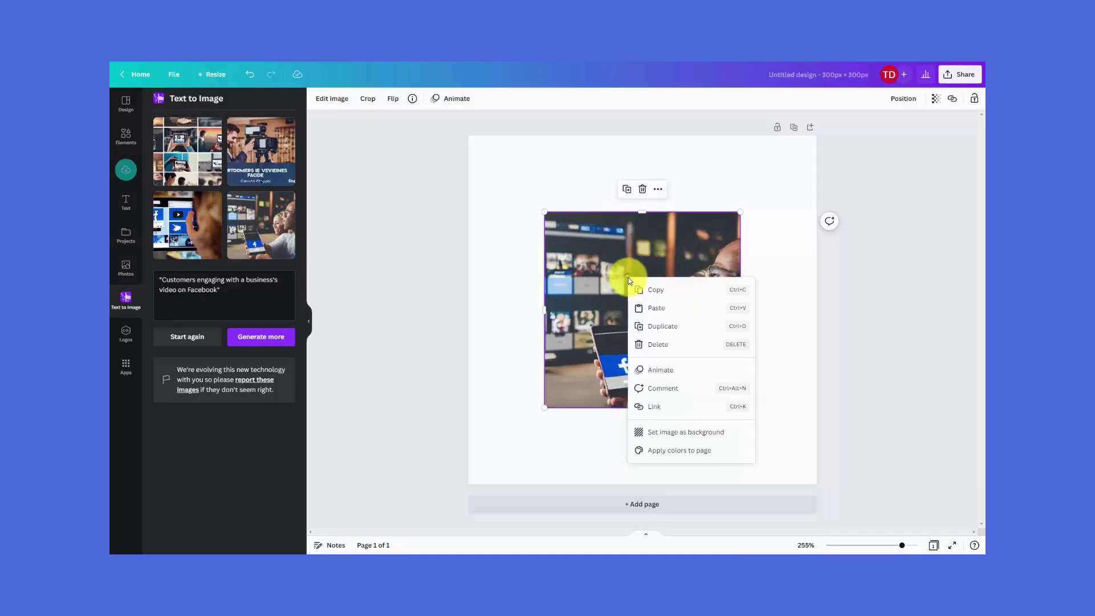
click(662, 436)
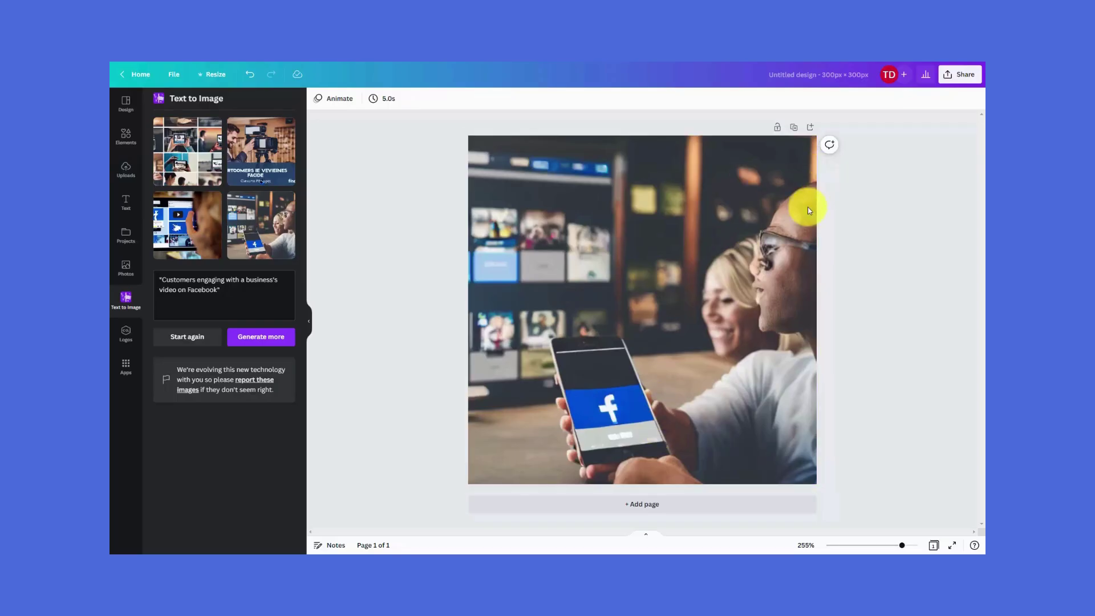
Download the finished design as a PNG at size 1, 300 × 300 px.
click(954, 75)
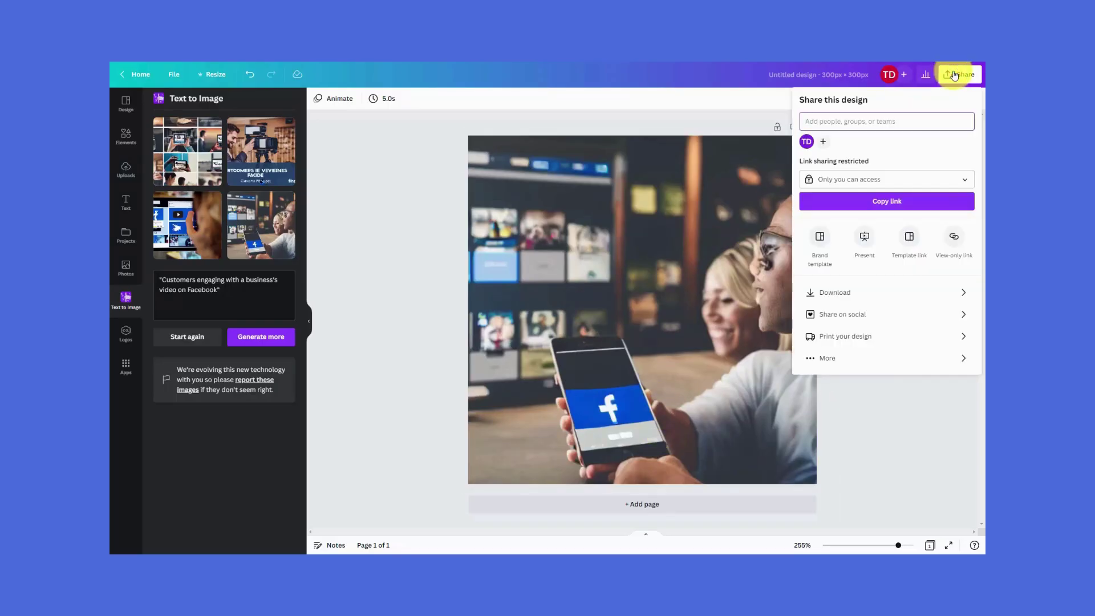
click(830, 292)
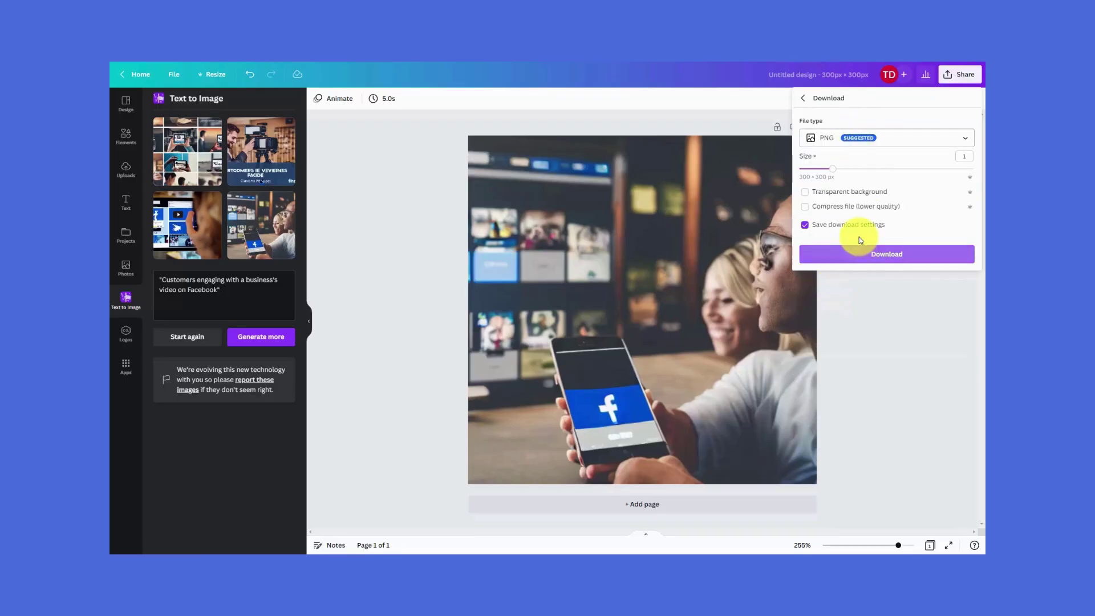
click(886, 255)
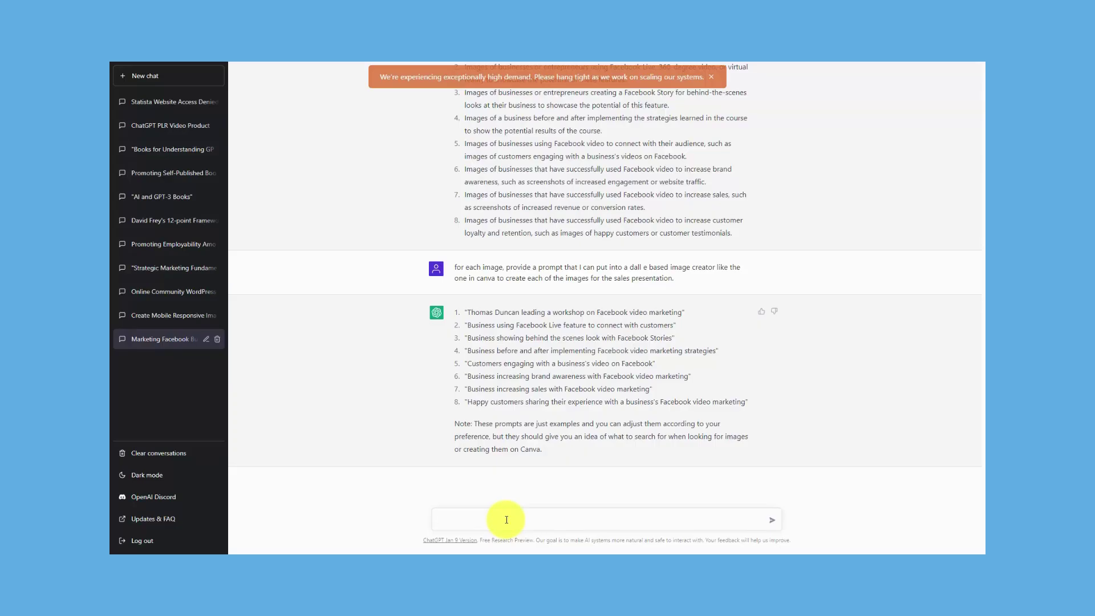
Switch to ChatGPT and request 5 headlines for the sales letter, 3 using the MAP framework and 2 using the Problem Agitate Solve framework.
text(For the above sales letter, I'd like to choose from 5 for the final draft of the sales letter.)
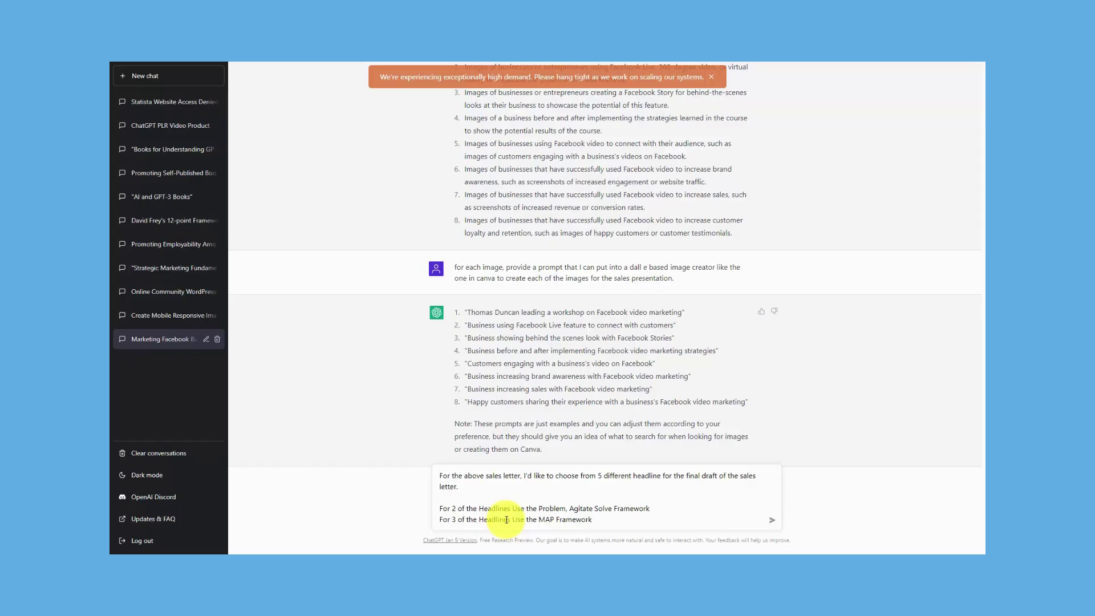
key(Return)
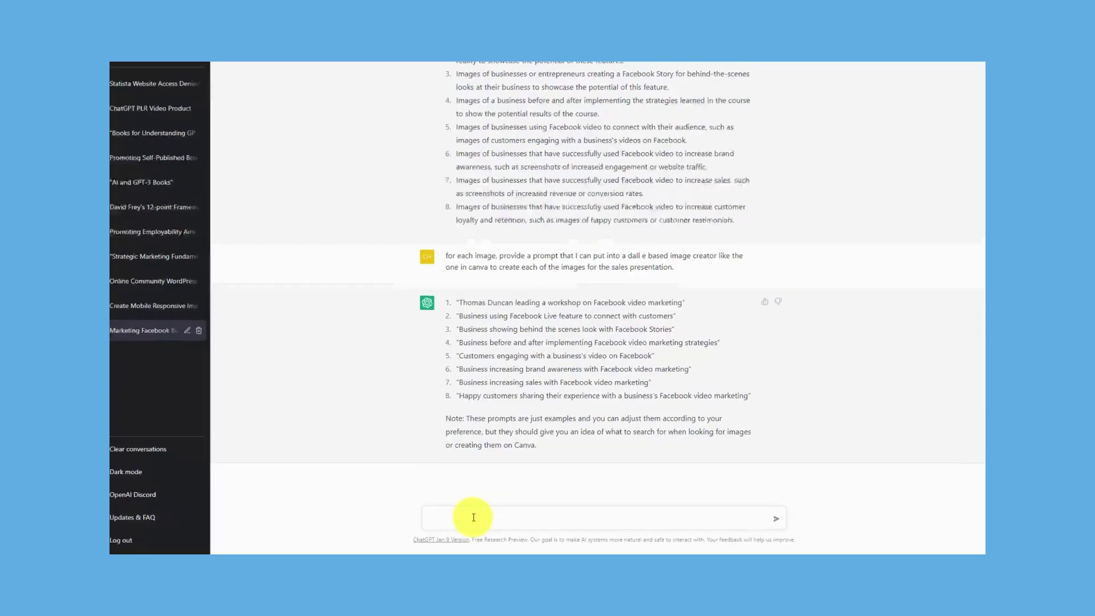
text(Write 5 headlines for the above sales letter.  Use the MAP framework for 3 of the headlines, use the Problem agitate solve framework for 2 of the headlines.)
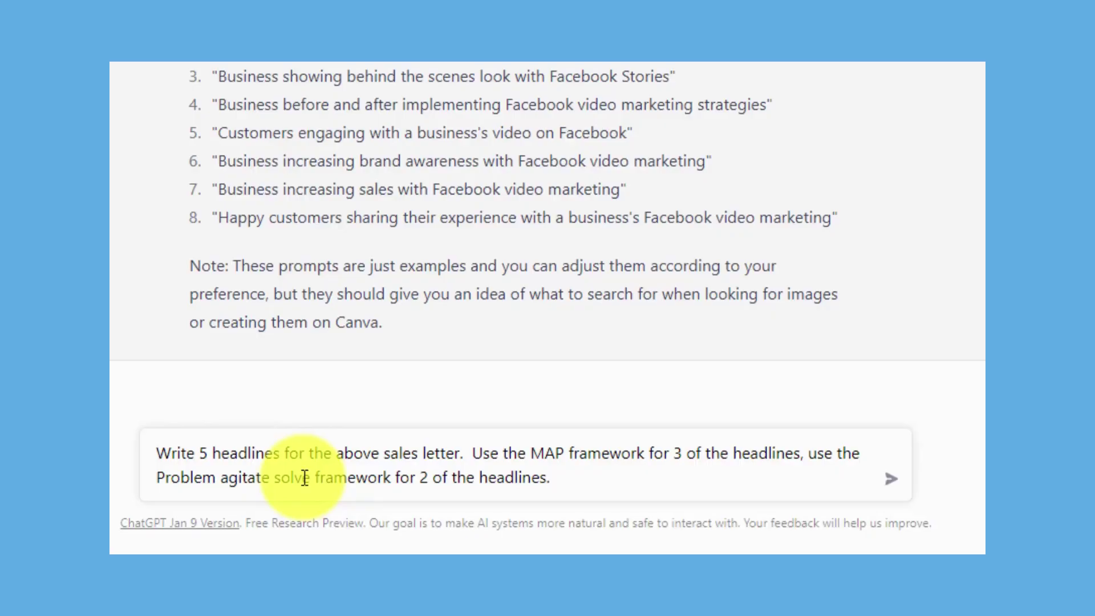
key(Return)
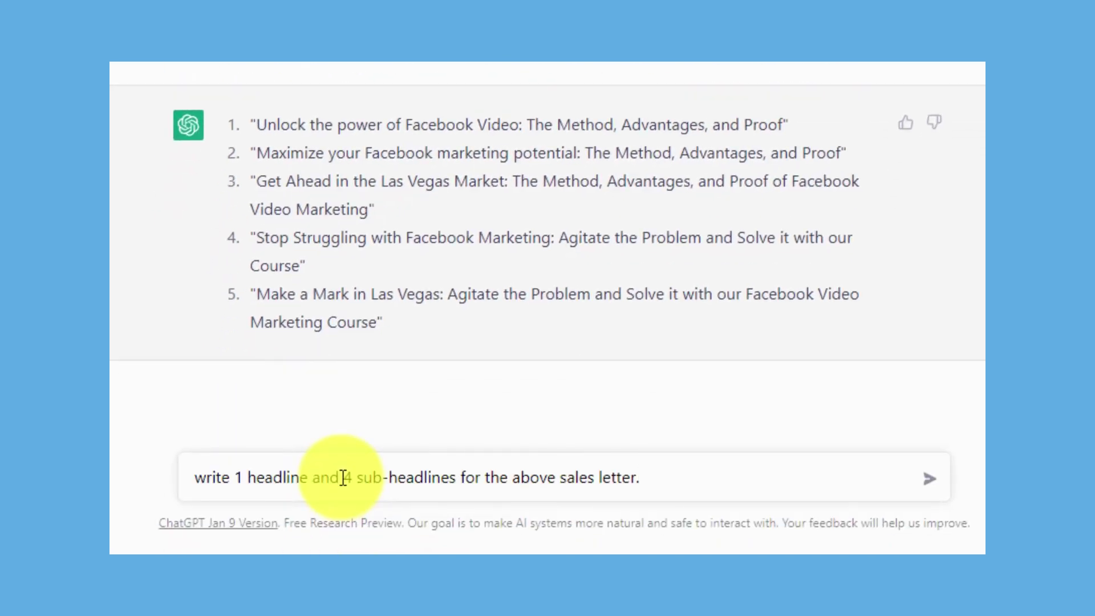
Request 1 headline and 4 sub-headlines for the sales letter, and a rewrite of the letter inserting them in the best possible places.
key(Return)
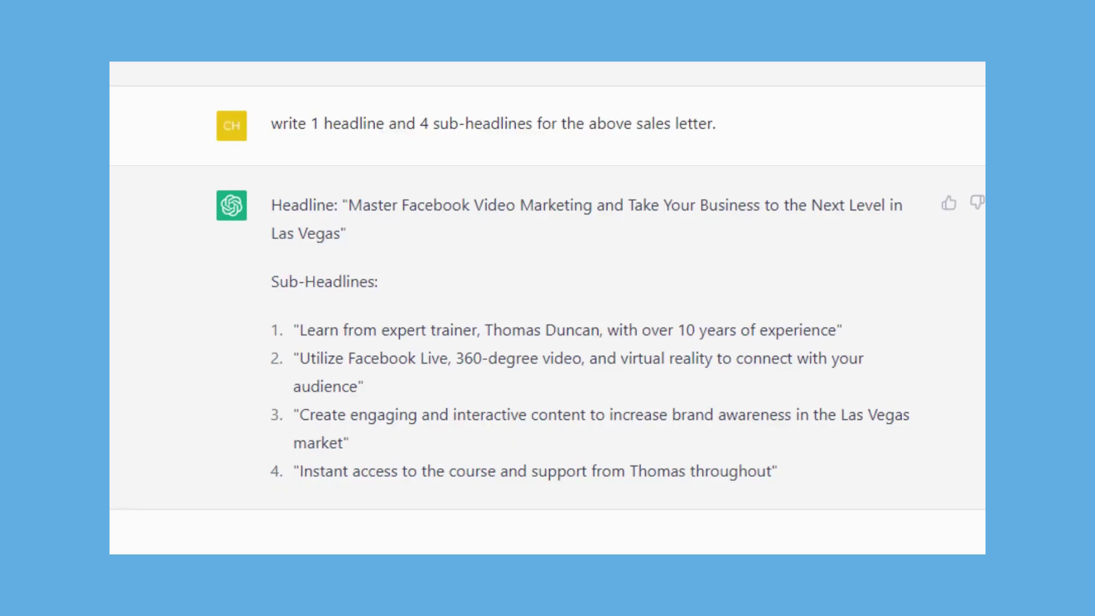
text(Rewrite the sales letter above and insert the main headline and the sub headline in the best possible places.)
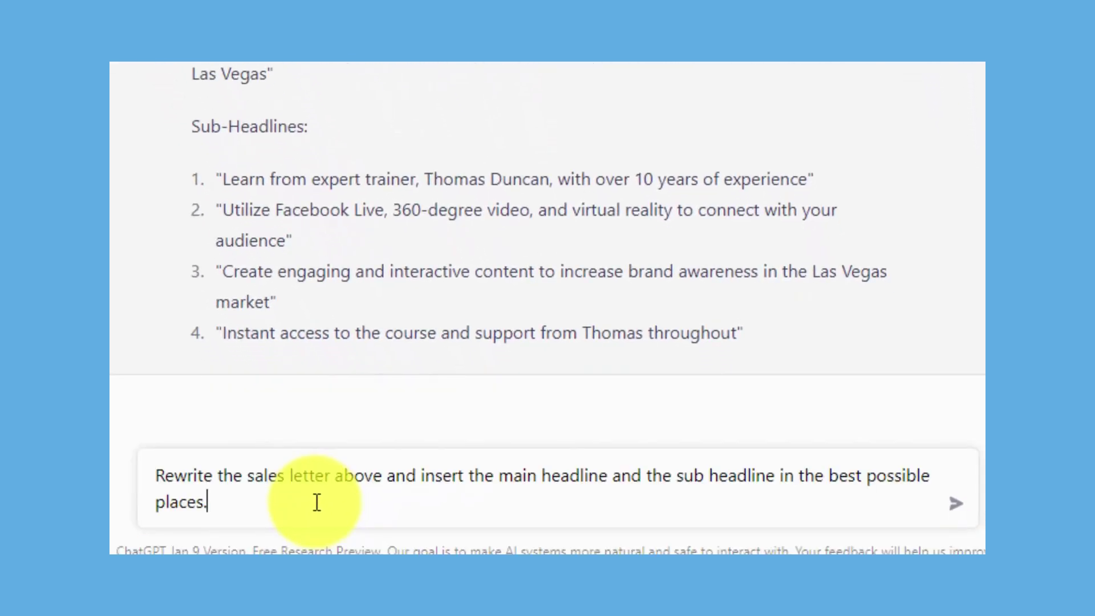
key(Return)
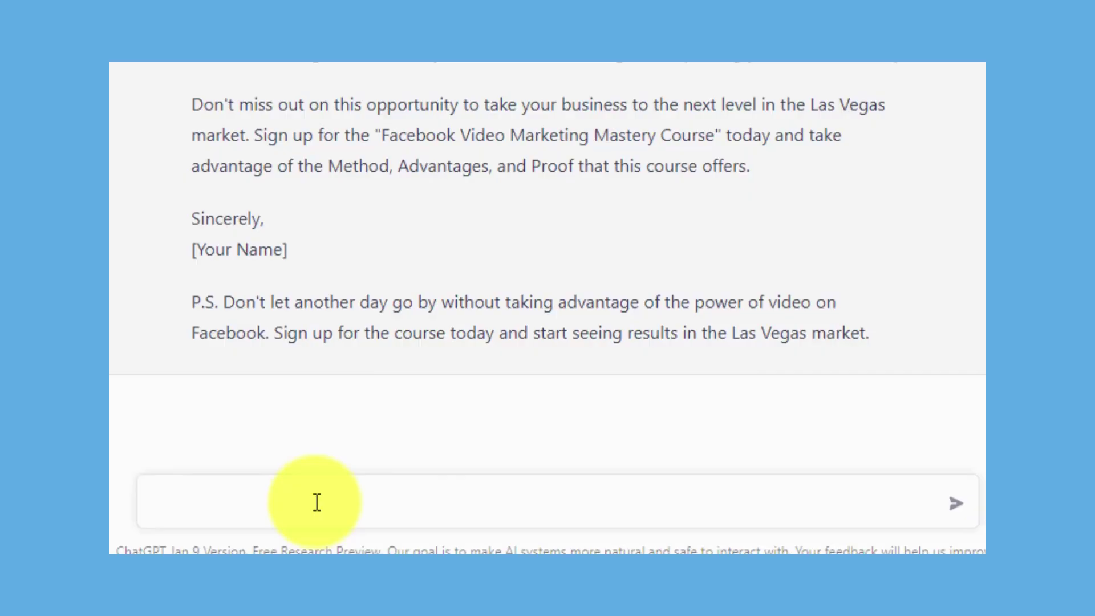
Request a final draft of the sales letter rewritten in a casual and witty voice.
text(For the FINAL DRAFT please rewrite the sales letter in a casual and witty voice)
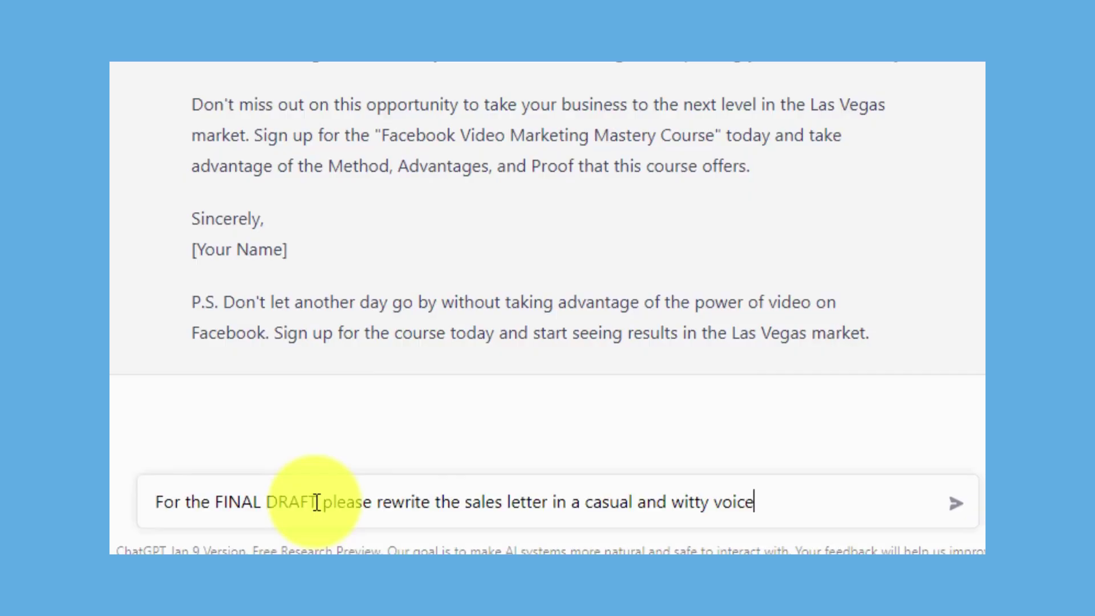
key(Return)
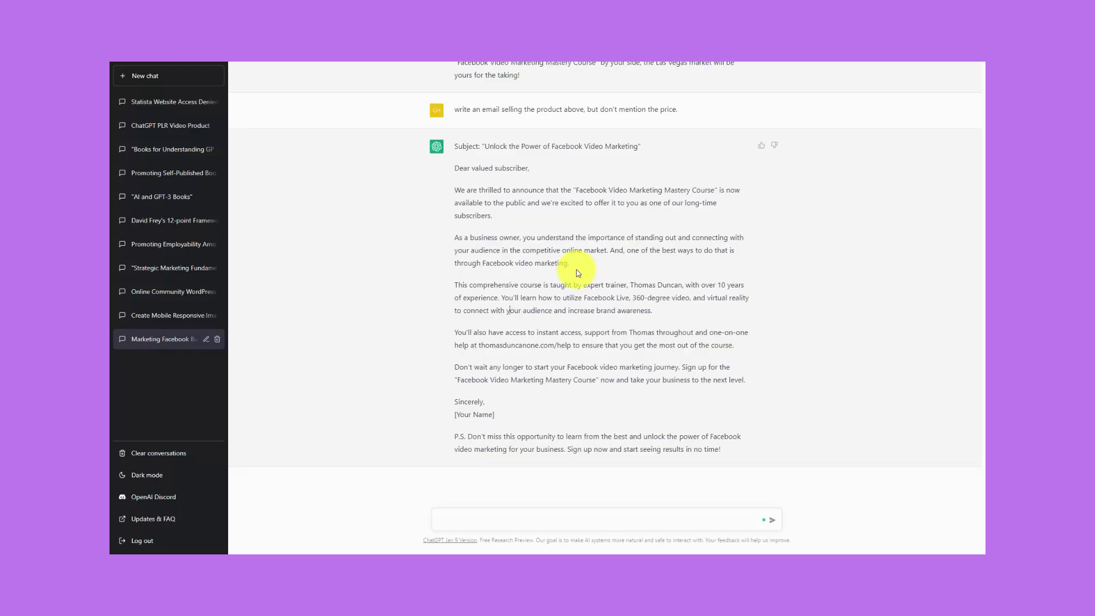
Try to request an email asking existing affiliates to promote the product, stating 50% commissions per $197 sale, a 10-day launch and the 60-day period after it.
text(write an email to existing affiliates to promote the above product to their email list. they will receive 50% commissions of each $197 sale through their affiliate link. the launch will last for 10 days but they will be cooked for 60 days after the launch To get their link they should go to thomasduncanone.com/jv If they have not been approved, they should contact Thomas at thomasduncanone.com/jvsupport the product was just released minutes ago and is covering at 35%.)
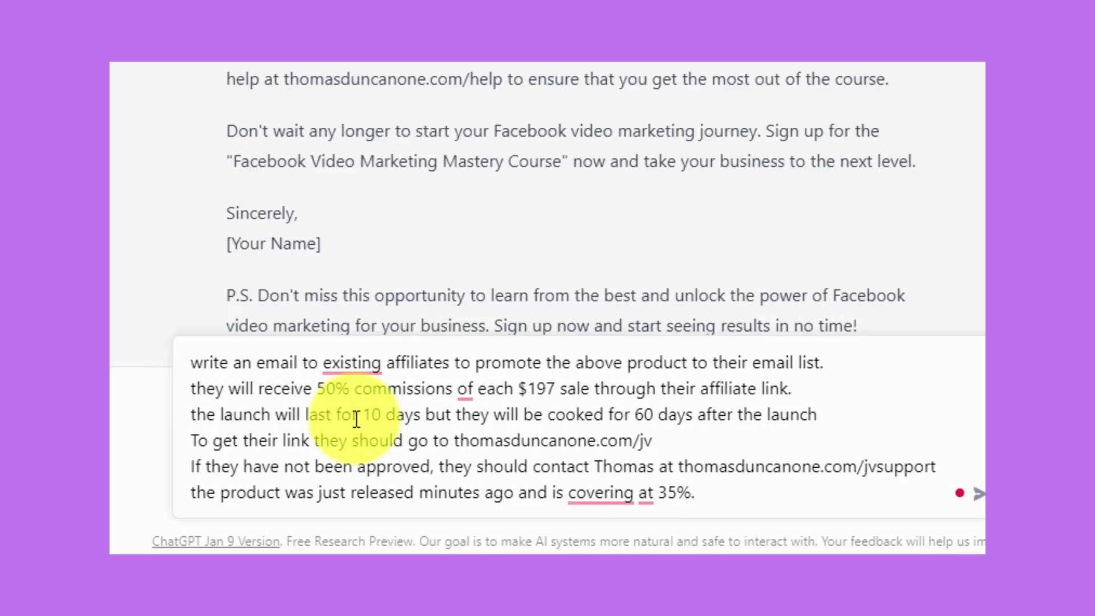
key(Return)
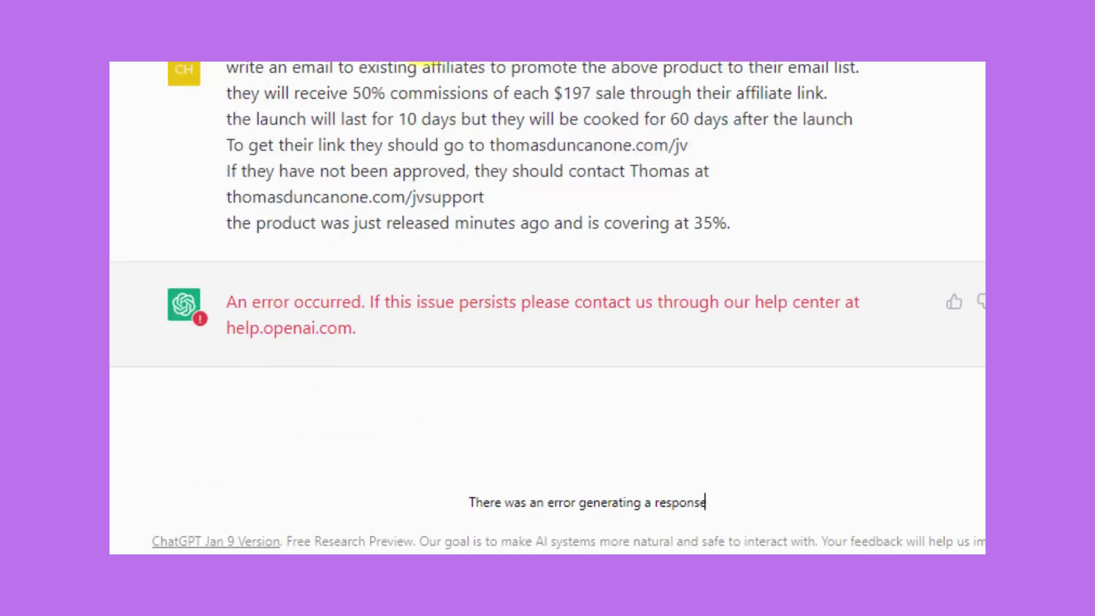
Copy the complete affiliate email prompt from the conversation, reload the page and resubmit the prompt.
drag(227, 70, 329, 127)
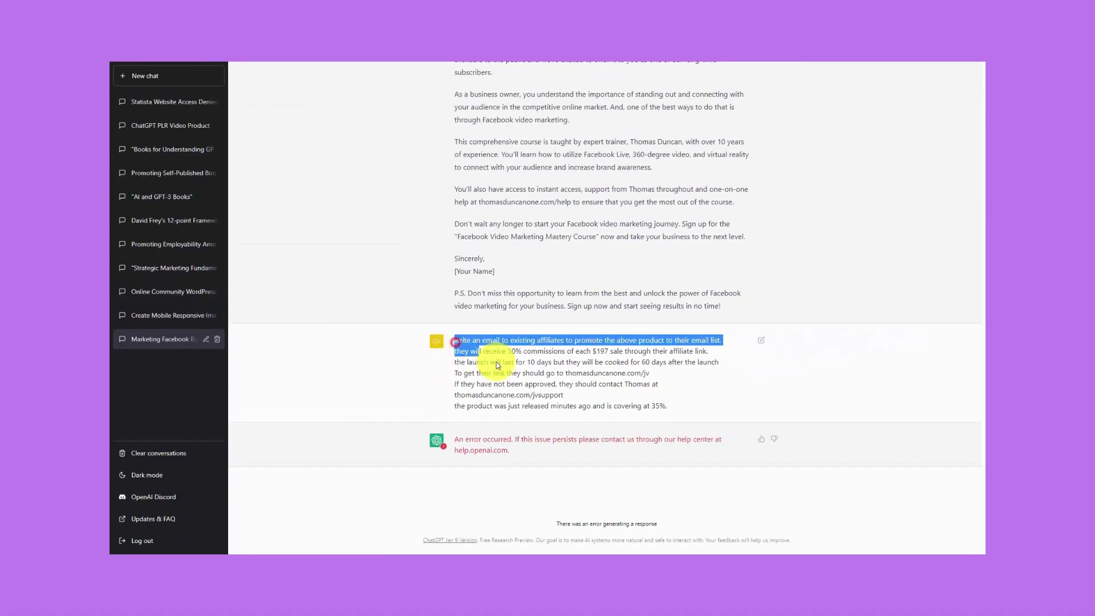
drag(498, 365, 653, 411)
key(ctrl+c)
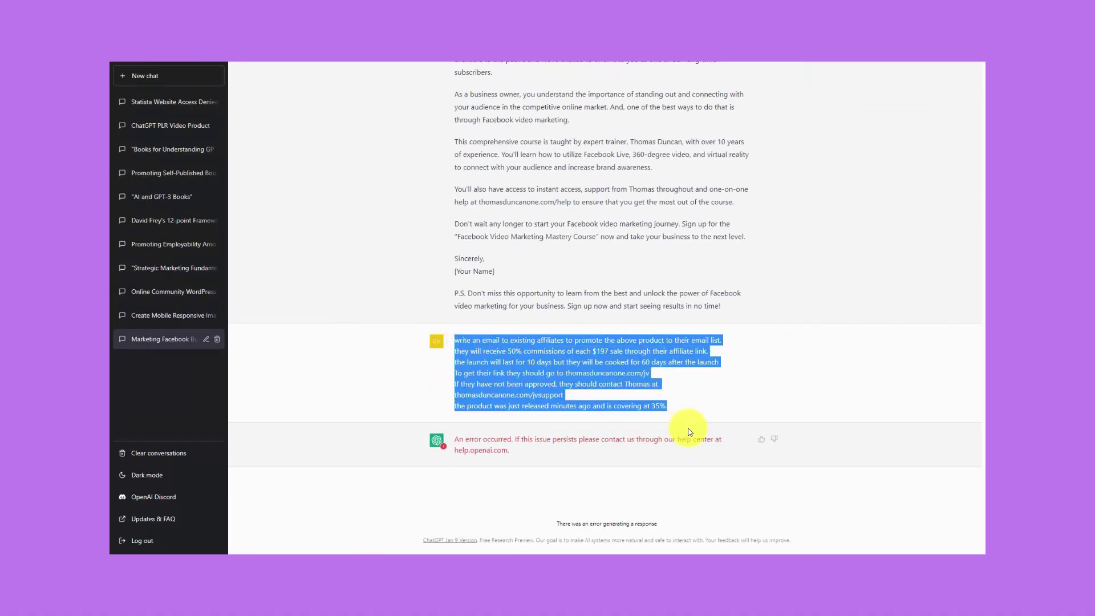
key(F5)
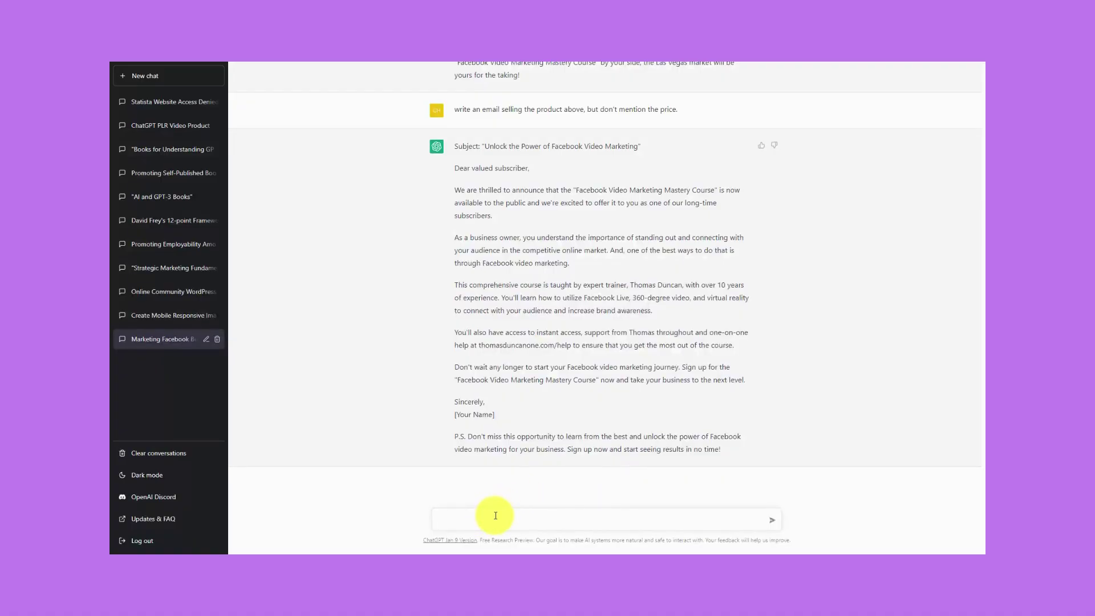
key(ctrl+v)
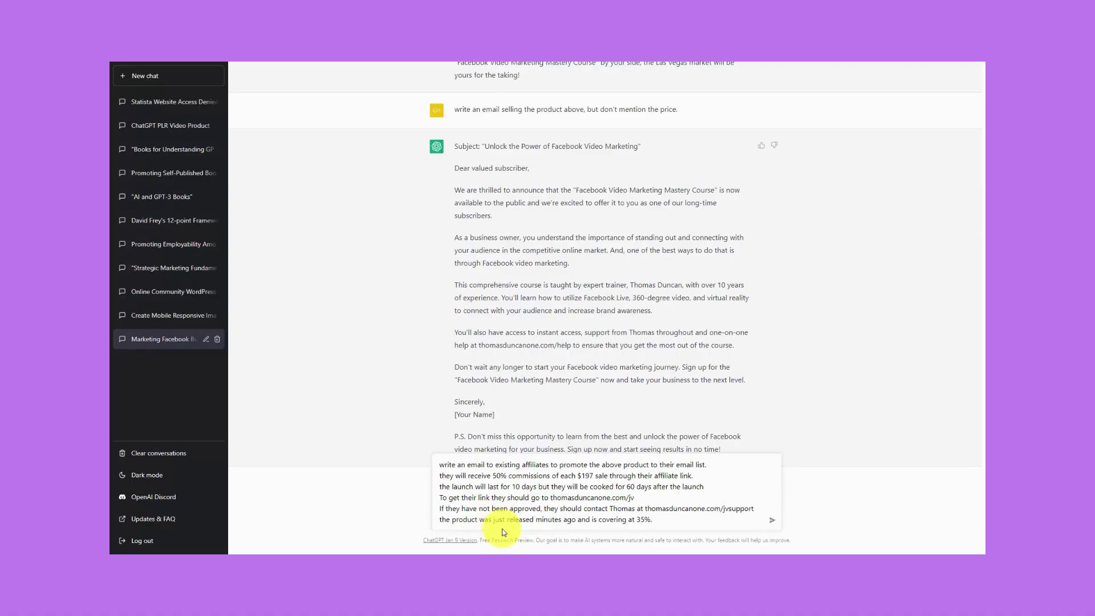
key(Return)
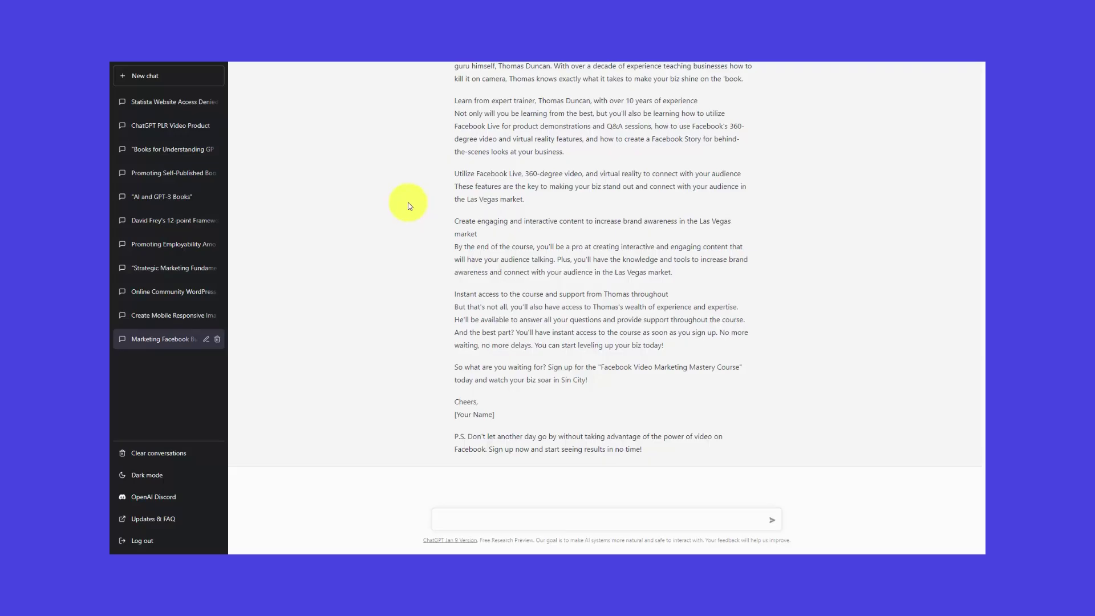
Request a thank you page for buyers, and a rewrite placing the price beside the one-on-one help offer with two sentences on its benefits.
key(ctrl+v)
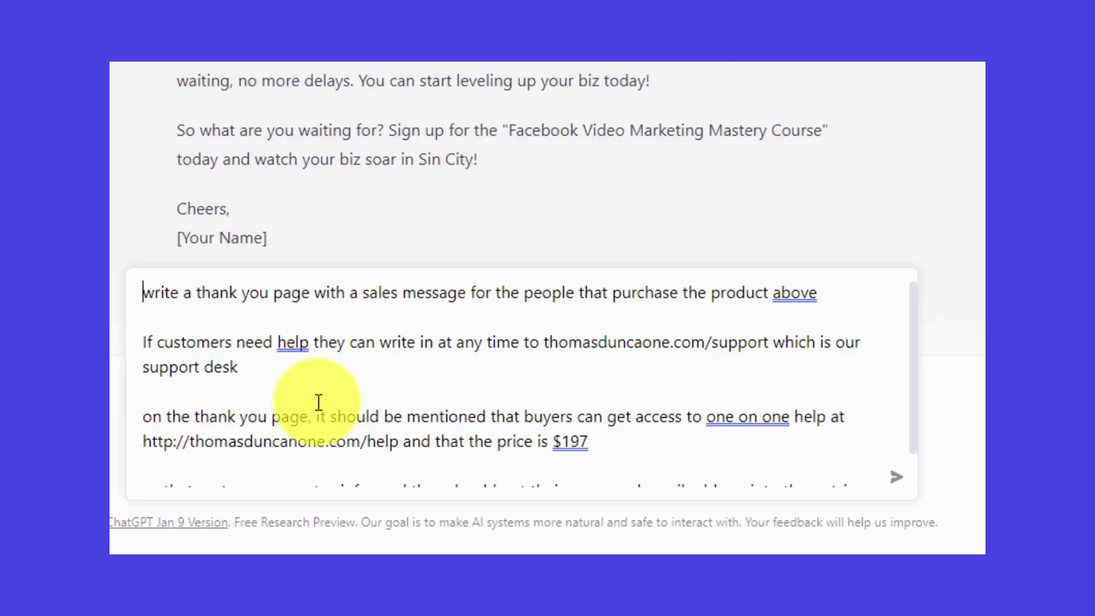
key(Down)
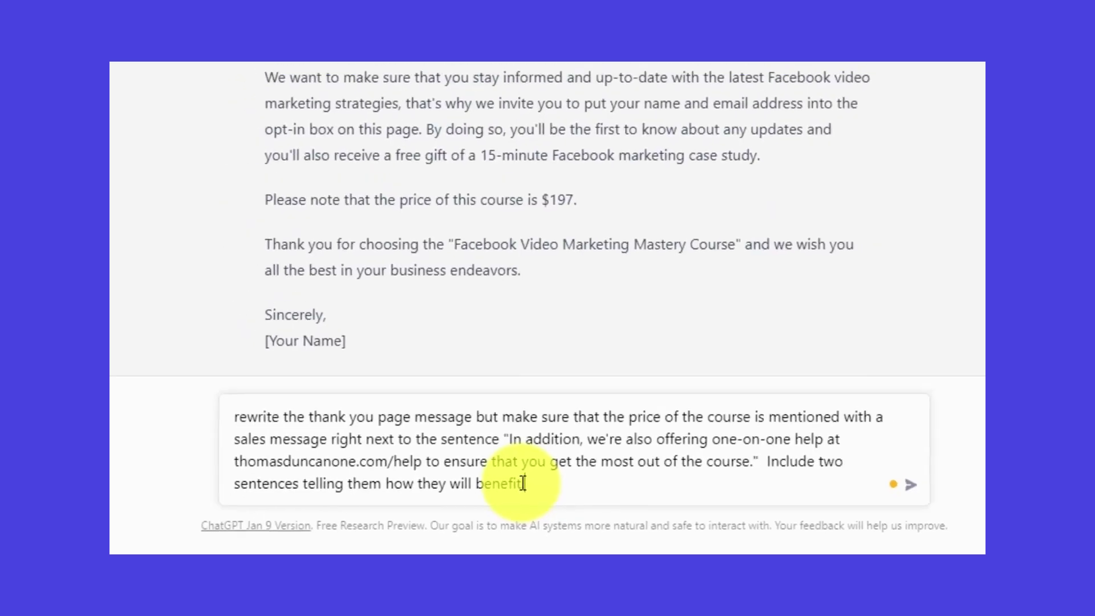
key(Return)
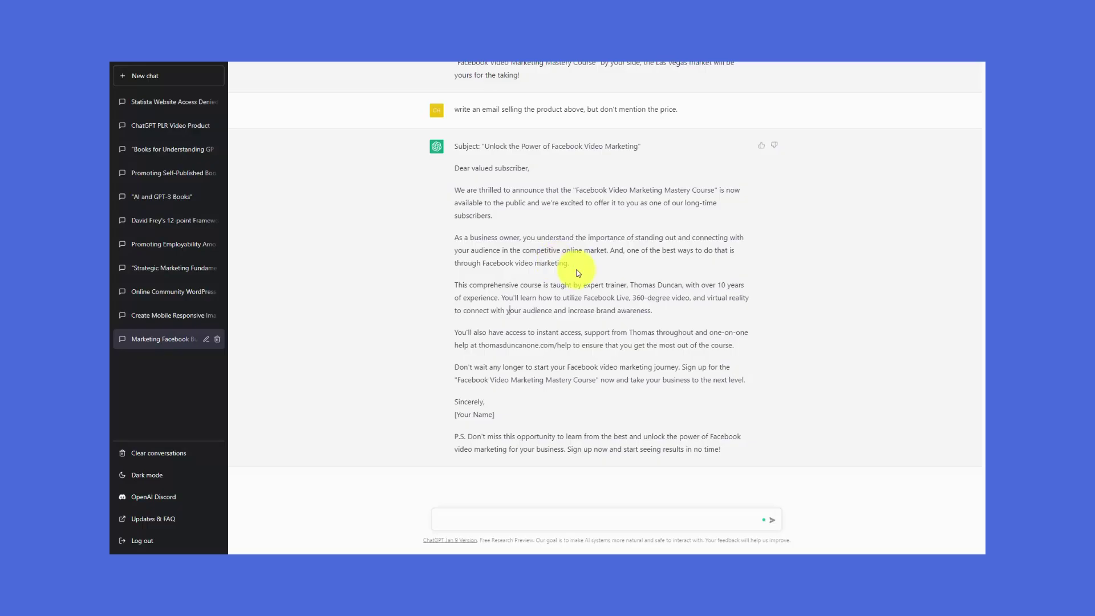
Try to request a promotional email for existing affiliates with 50% commissions per $197 sale, a 10-day launch, and the affiliate link and support addresses.
text(write an email to existing affiliates to promote the above product to their email list. they will receive 50% commissions of each $197 sale through their affiliate link. the launch will last for 10 days but they will be cooked for 60 days after the launch To get their link they should go to thomasduncanone.com/jv If they have not been approved, they should contact Thomas at thomasduncanone.com/jvsupport the product was just released minutes ago and is covering at 35%.)
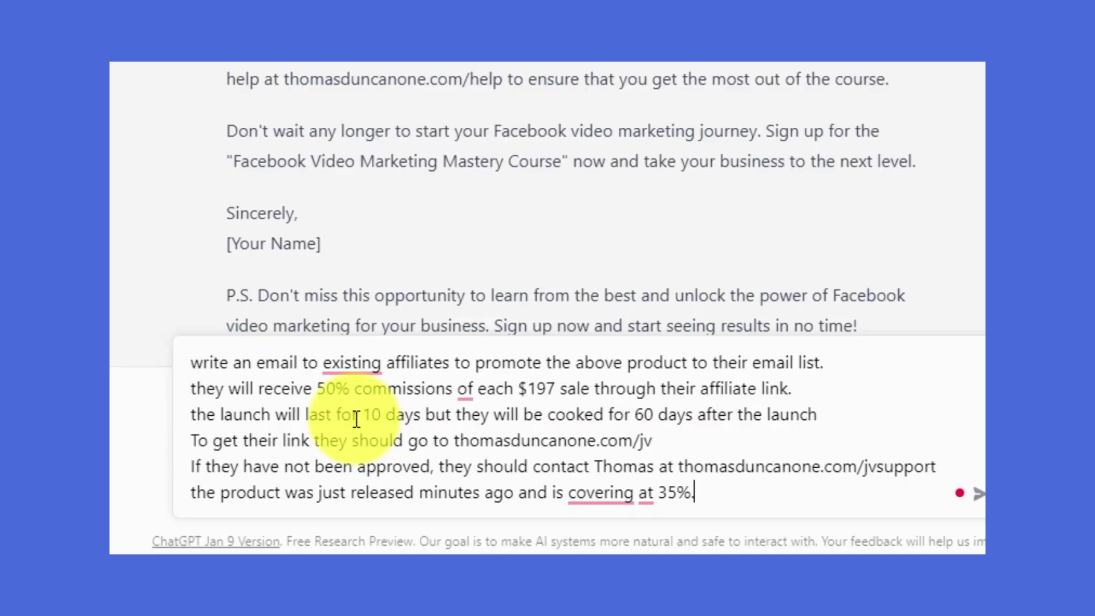
key(Return)
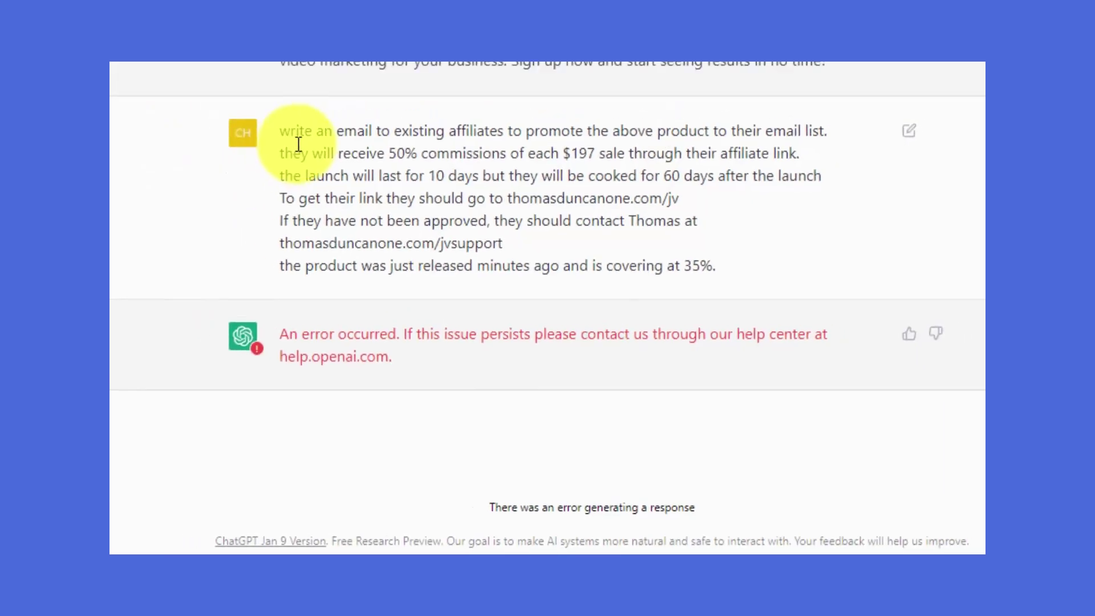
Copy the affiliate email prompt, reload ChatGPT, and submit the same prompt again in the conversation.
drag(394, 268, 698, 368)
key(ctrl+c)
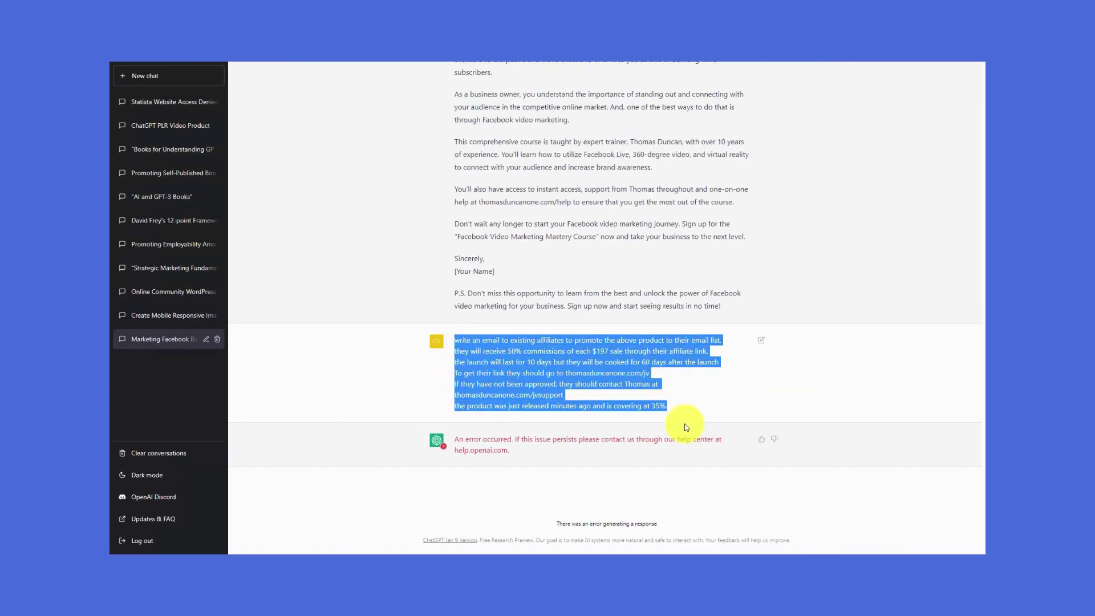
key(F5)
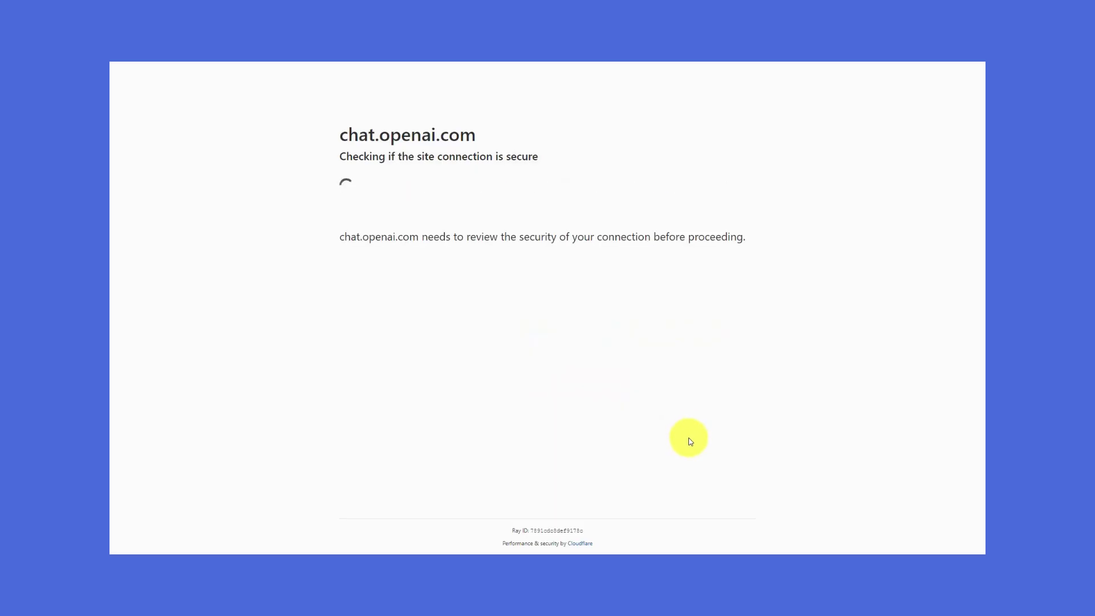
click(487, 516)
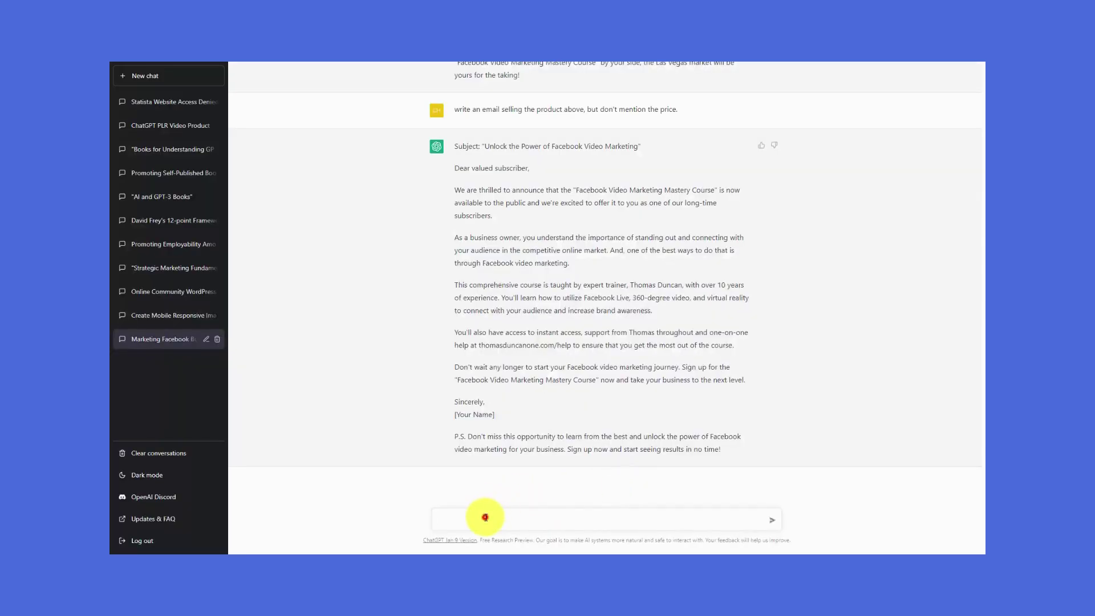
key(ctrl+v)
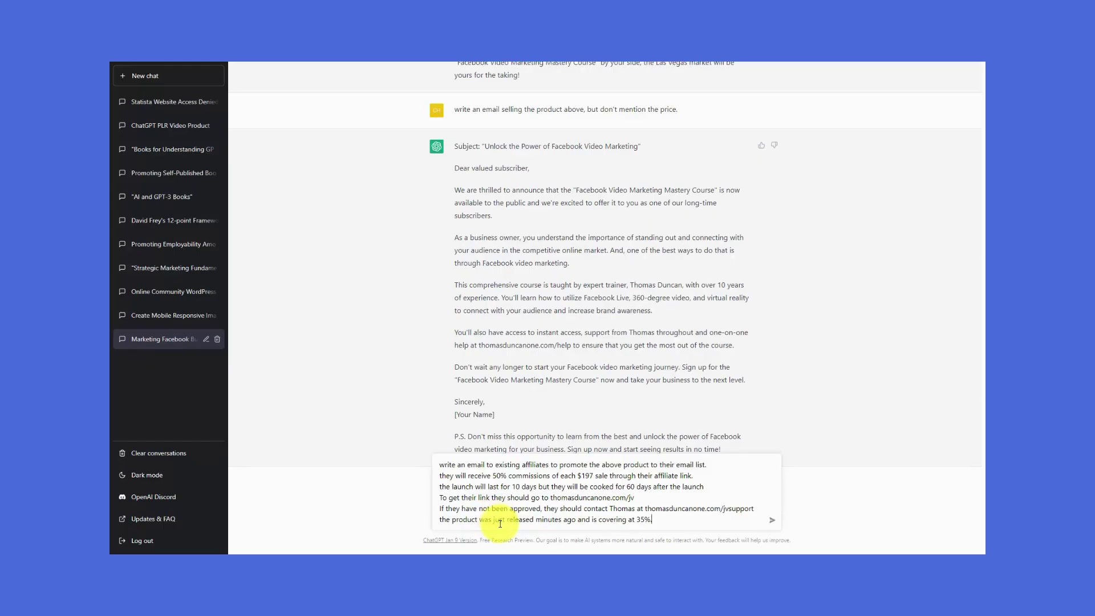
text(.)
key(Return)
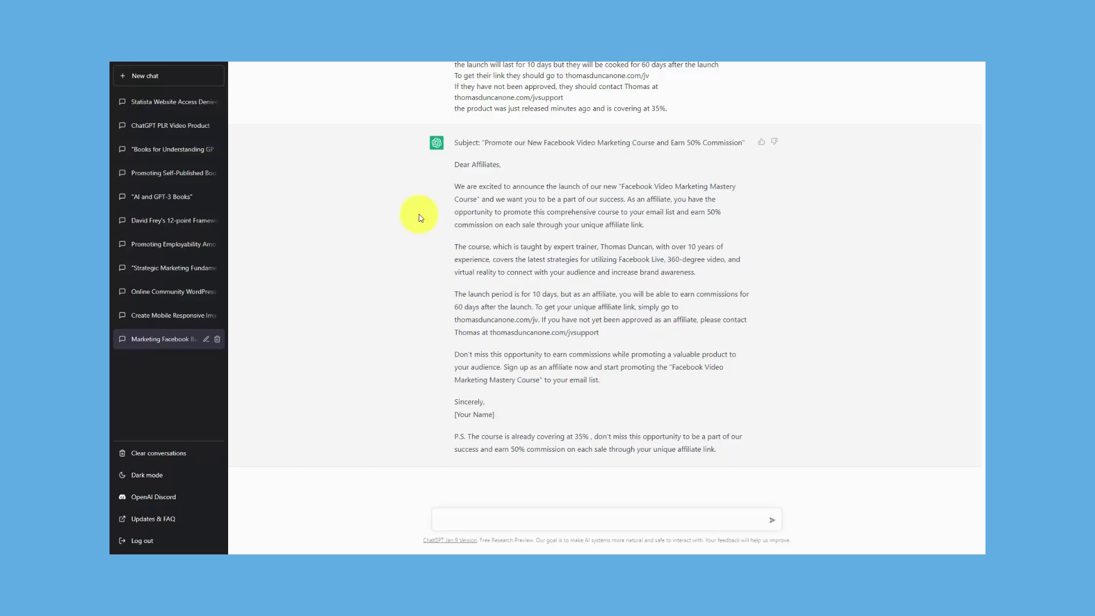
Request a 2 minute sales video script narrated by the course creator, with the limited 197 price, $497 after 10 days, and 15 minute onboarding calls.
click(520, 519)
text(write a 2 minute sales video to sell the product mentioned above to be narrated by the creator of the course and product thomas duncan The price of 197 is only available for a limited time. after the 10 day period the price will go to $497 the first 10 buyers will receive a free 15 minute onboarding call with thomas duncan)
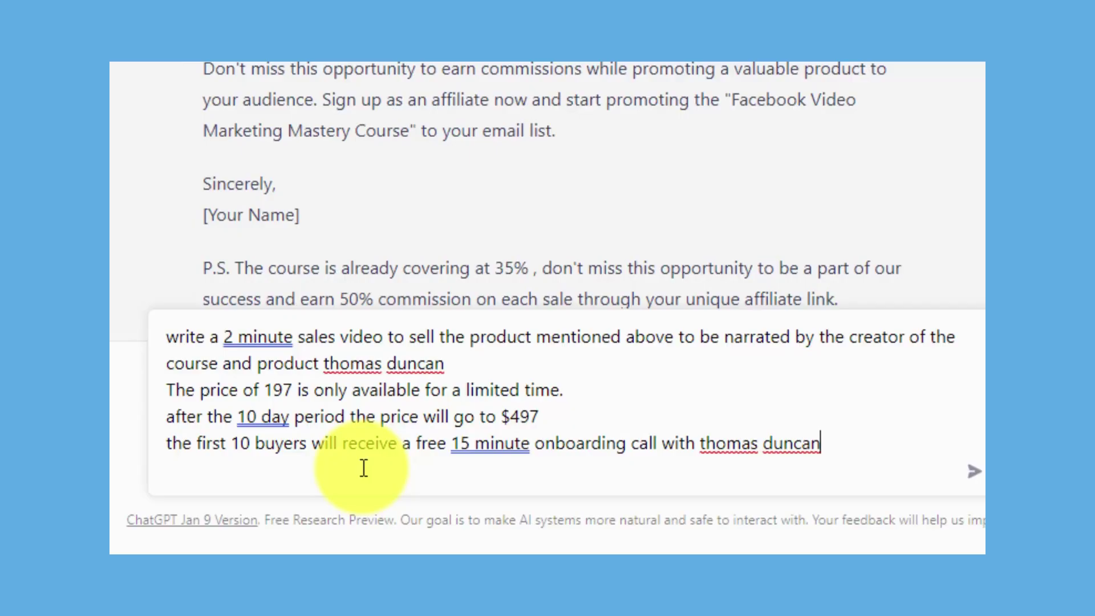
key(Return)
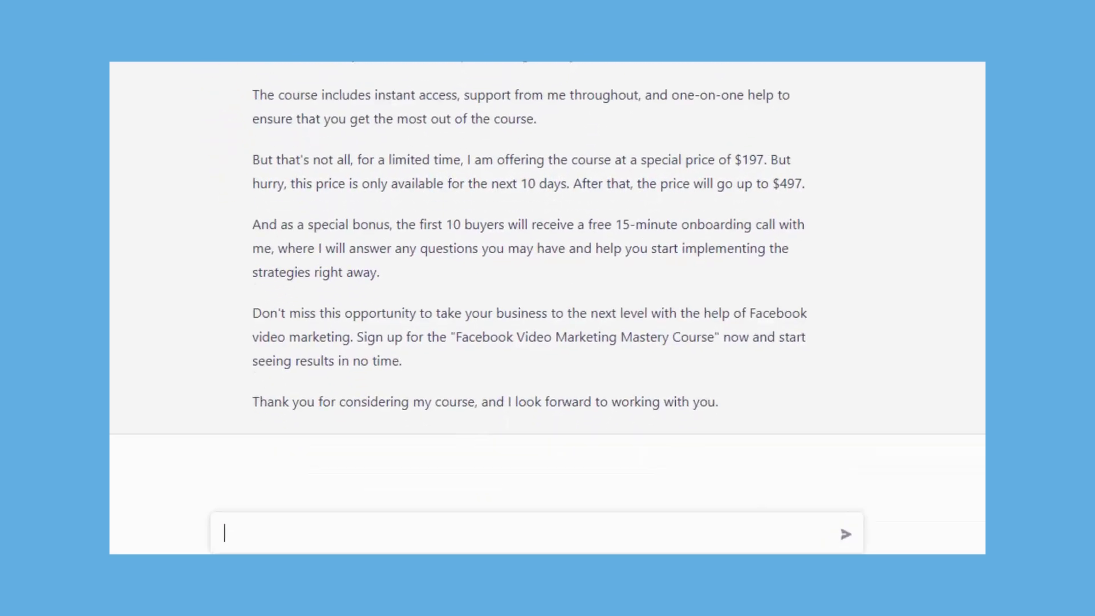
Request a rewrite as a 5 minute sales video script in a casual witty voice, with every line in a separate bullet point.
text(Rewrite the above sales video script for the product above for a 5 minute script, in a casual witty voice to be narrated by thomas duncan.  put every line in a separate bullet point.)
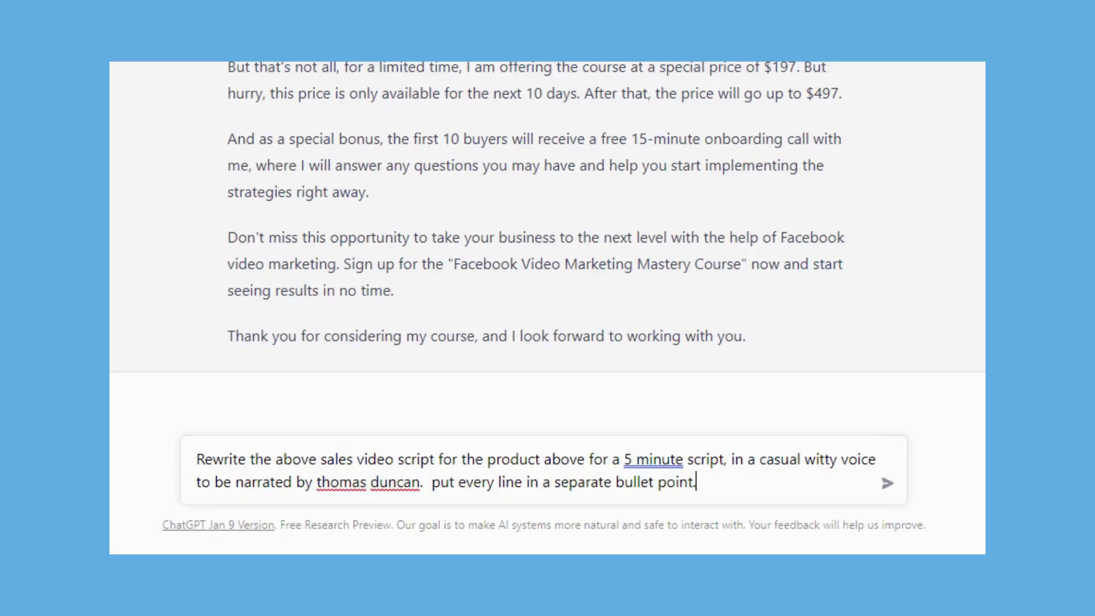
key(Return)
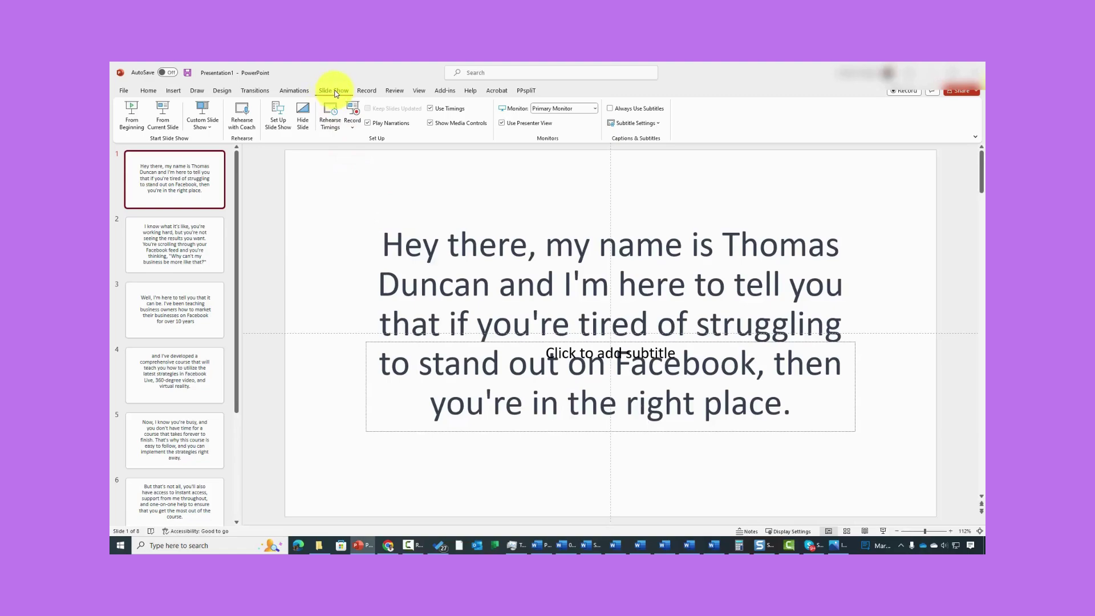
Switch to PowerPoint and open Rehearse with Coach for the sales script presentation.
click(242, 115)
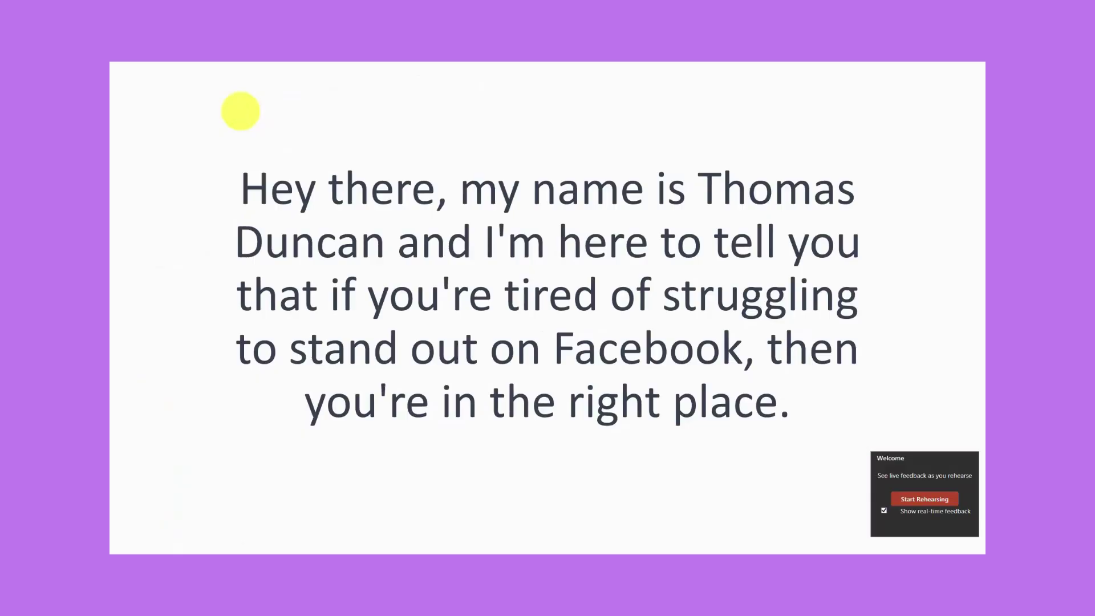
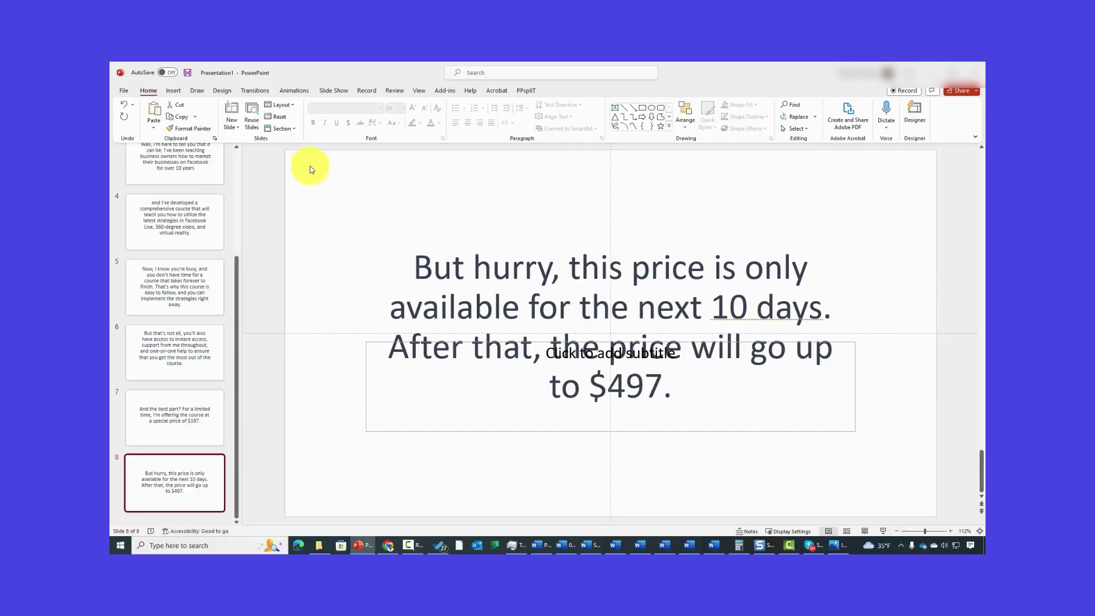
Run the accessibility check on the presentation and close its inspection results.
click(398, 91)
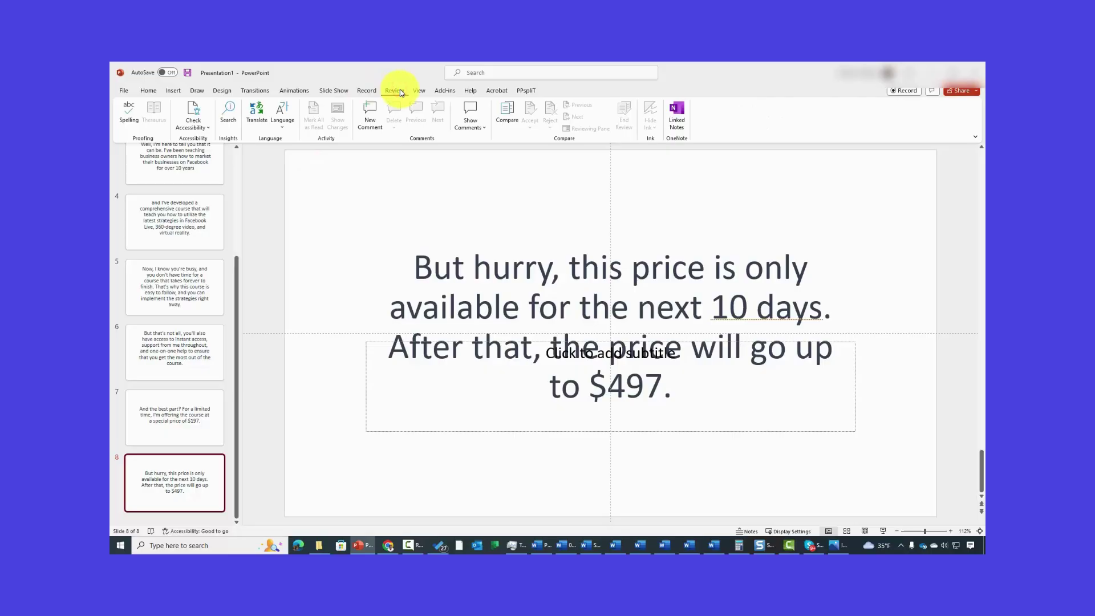
click(203, 128)
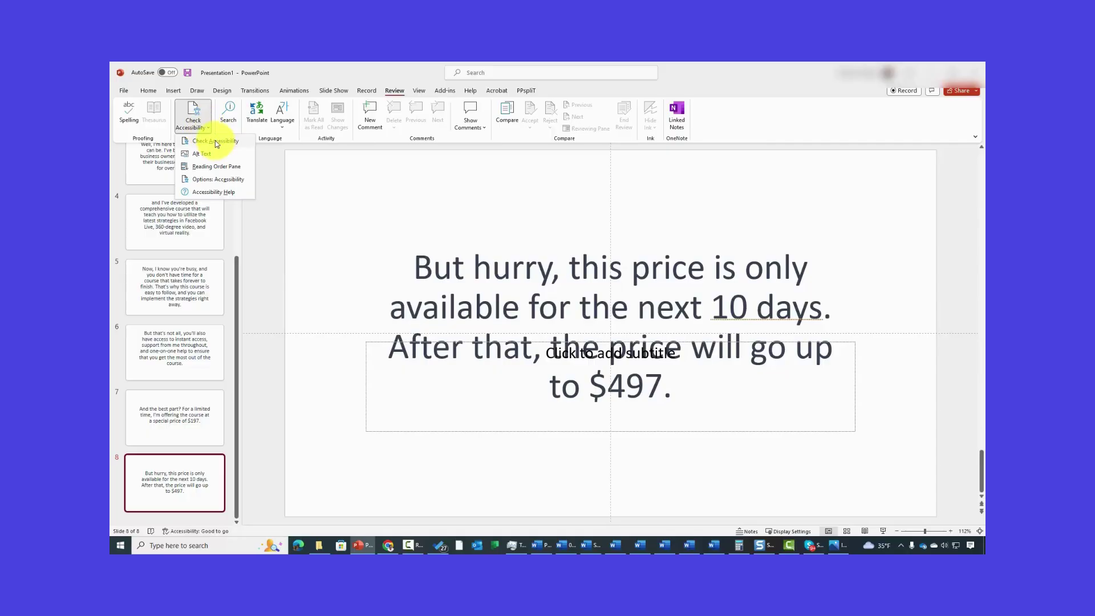
click(214, 140)
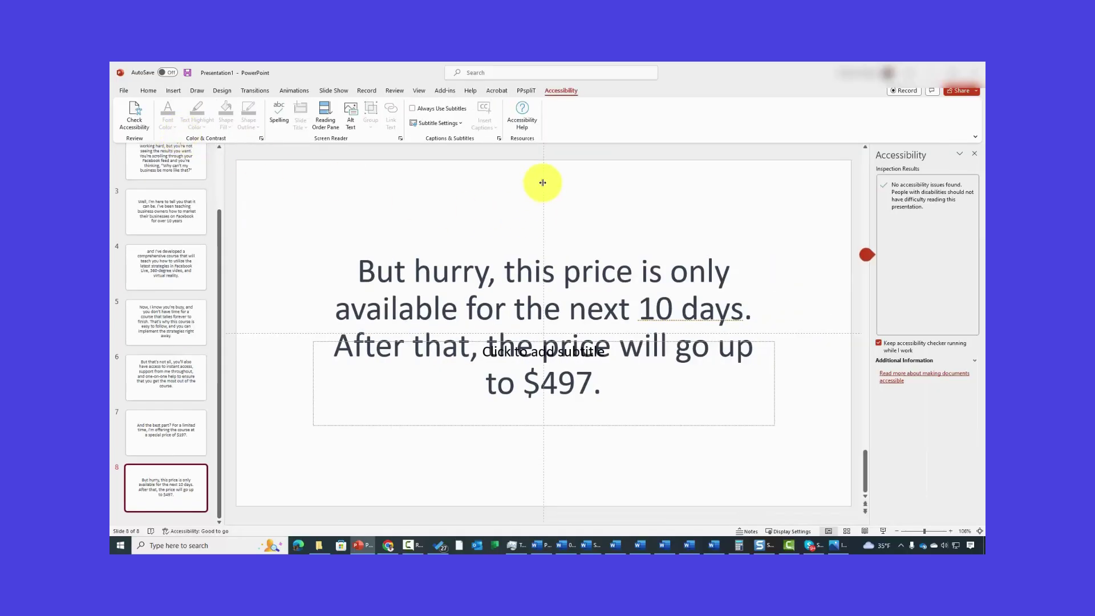
click(972, 152)
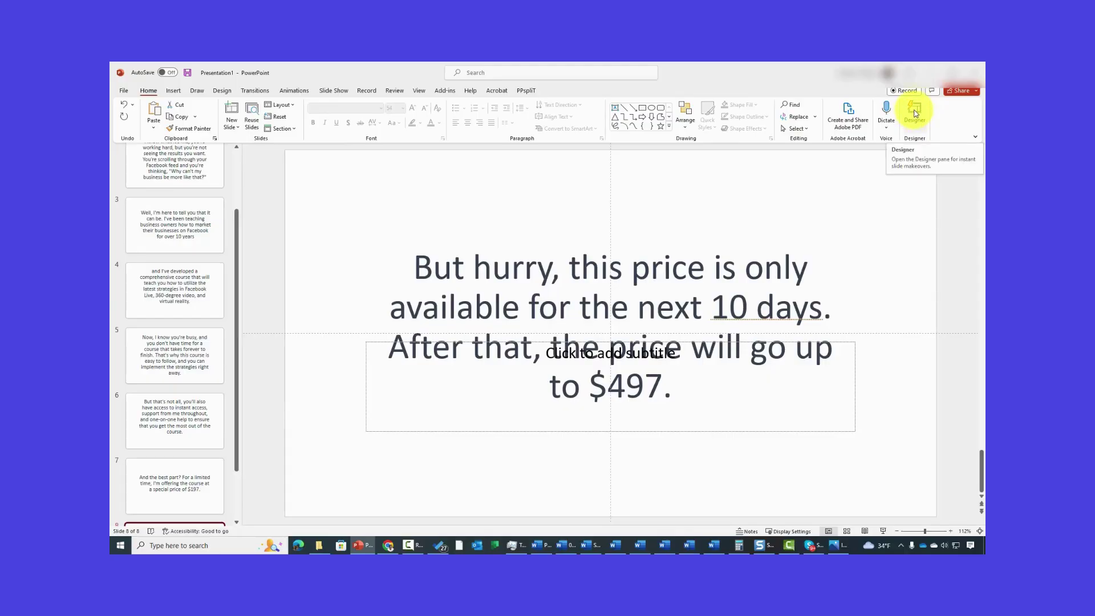
Open Designer, browse the slide design suggestions, and pick the orange layout with the yellow circle for the first slide.
click(915, 113)
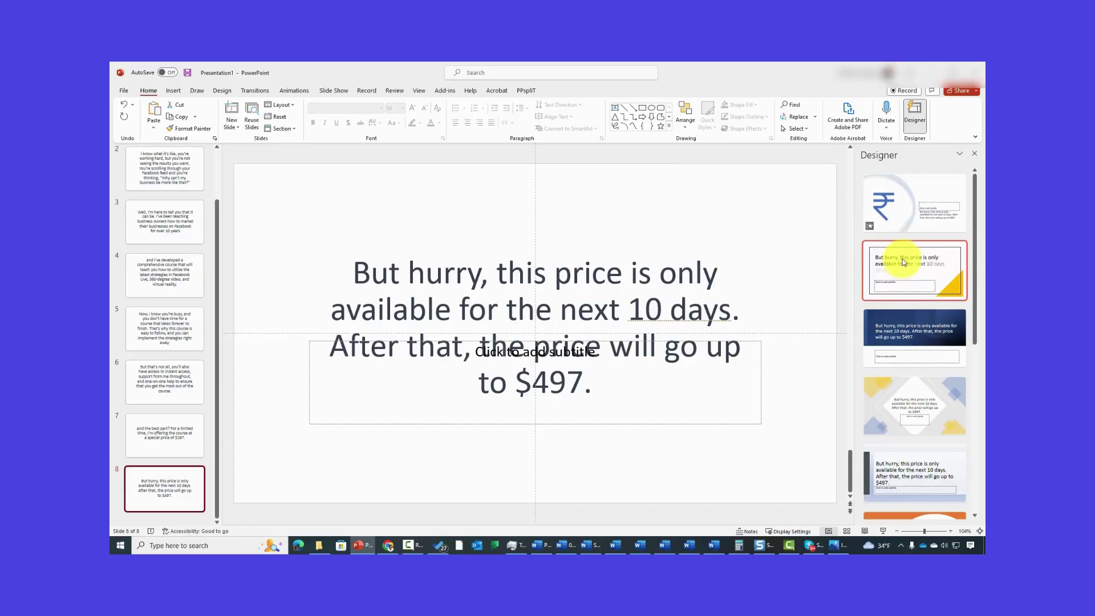
scroll(928, 233, down, 1)
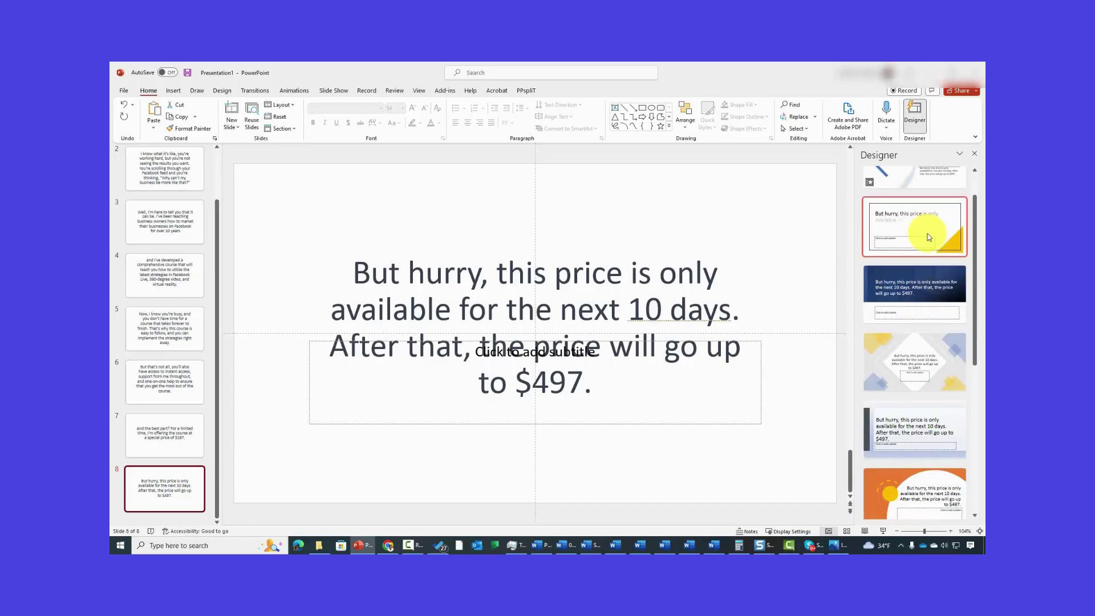
scroll(927, 236, down, 3)
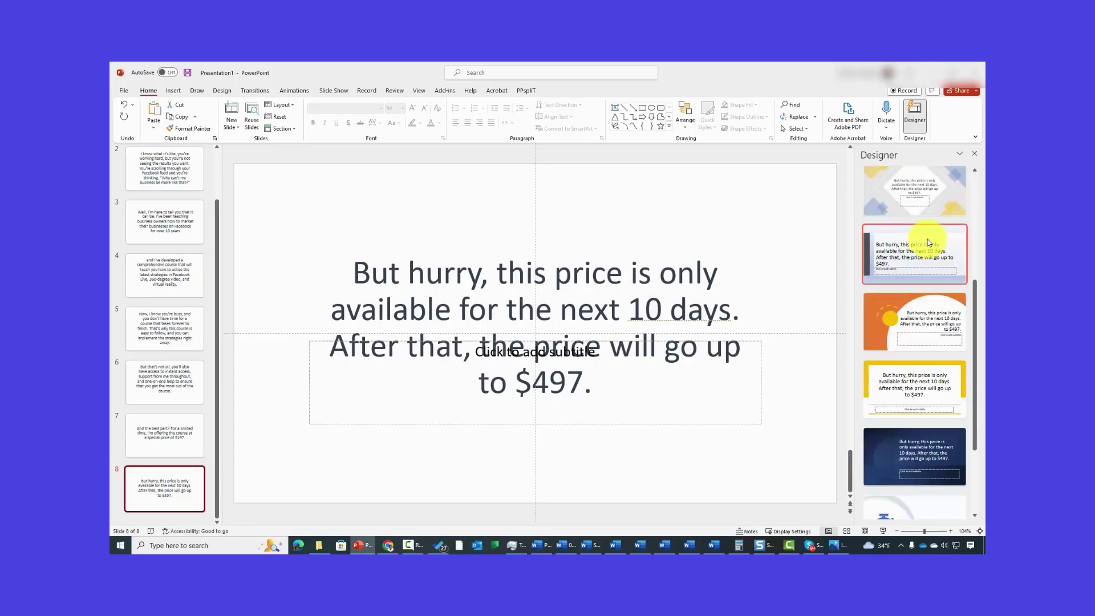
scroll(912, 307, down, 1)
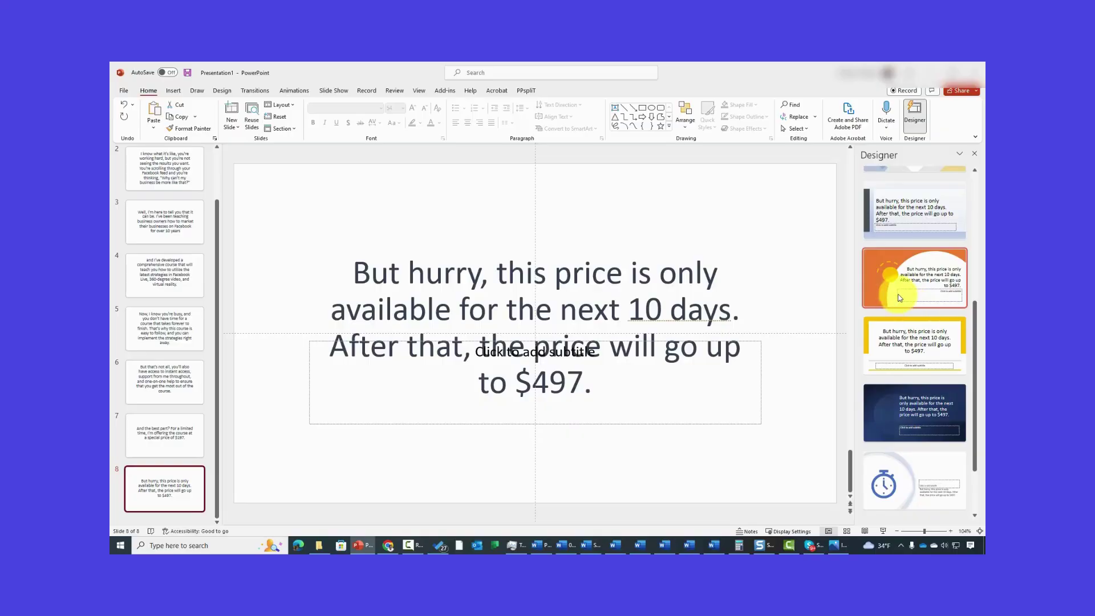
scroll(707, 263, up, 7)
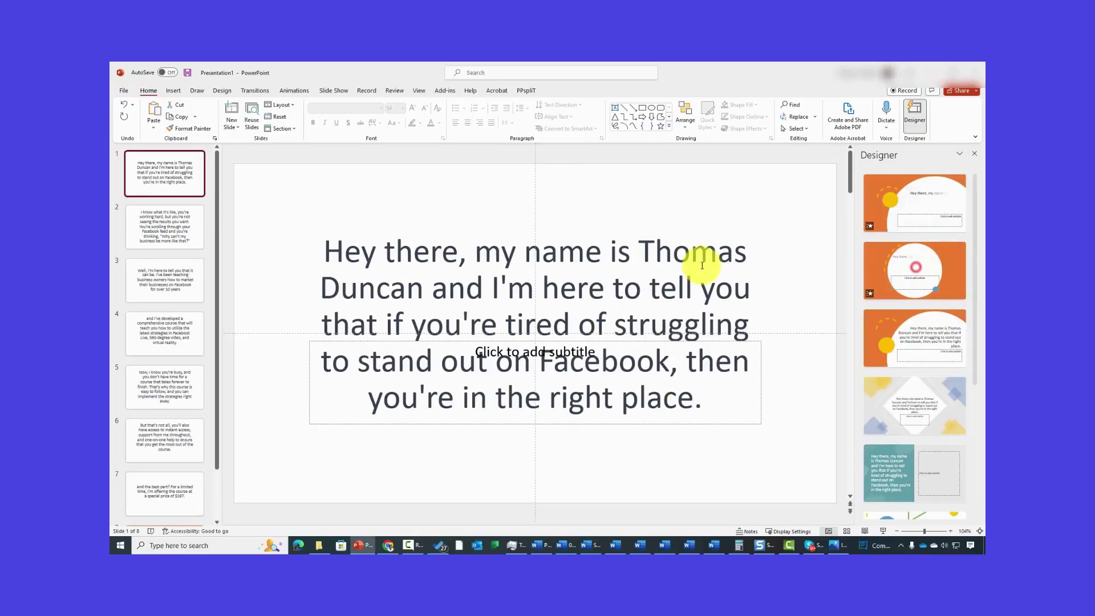
click(899, 214)
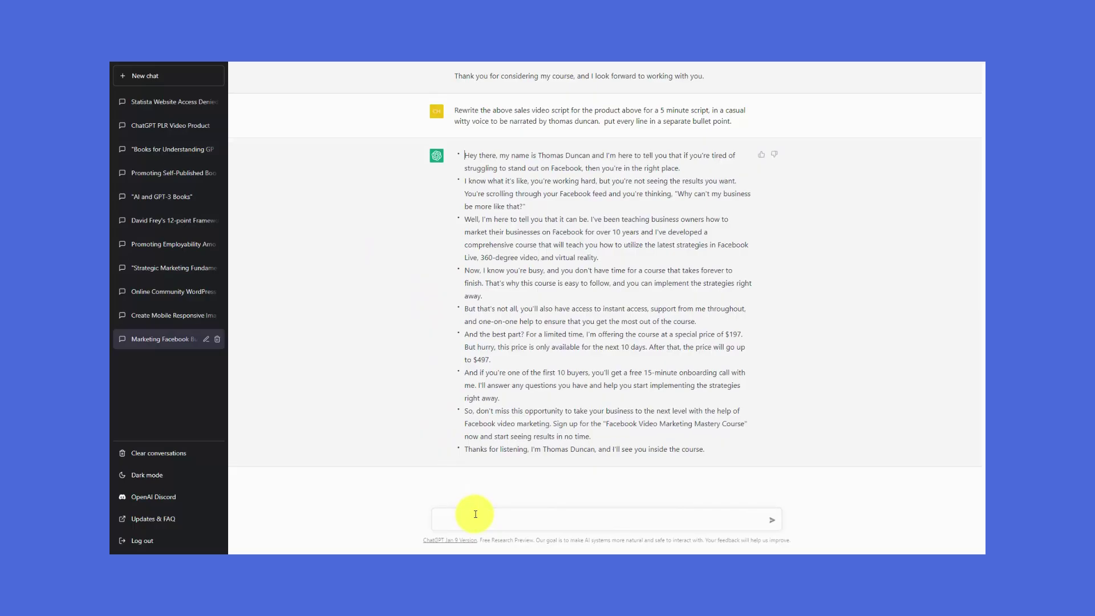
Switch to ChatGPT and request a first-10-buyers thank you email with free consultation and support links, the $97 case study opt-in and immediate course access.
text(Write a thank You email for the above product The first email is for one of the first 10 buyers Customers that need support should write to thomasduncanone.com/support They should also make sure to go the page immediately to opt-in for the free case study with a value of $97 The can start immediately on the course content)
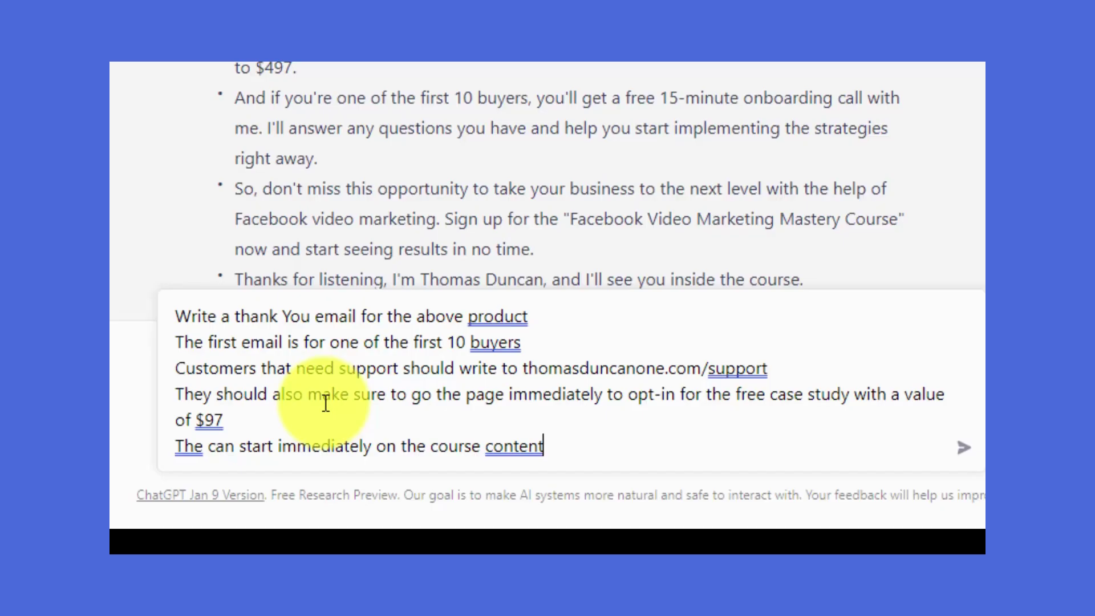
click(543, 342)
text(and because of that they can sign up for their free consultation at thomasduncanone.com/consultfree)
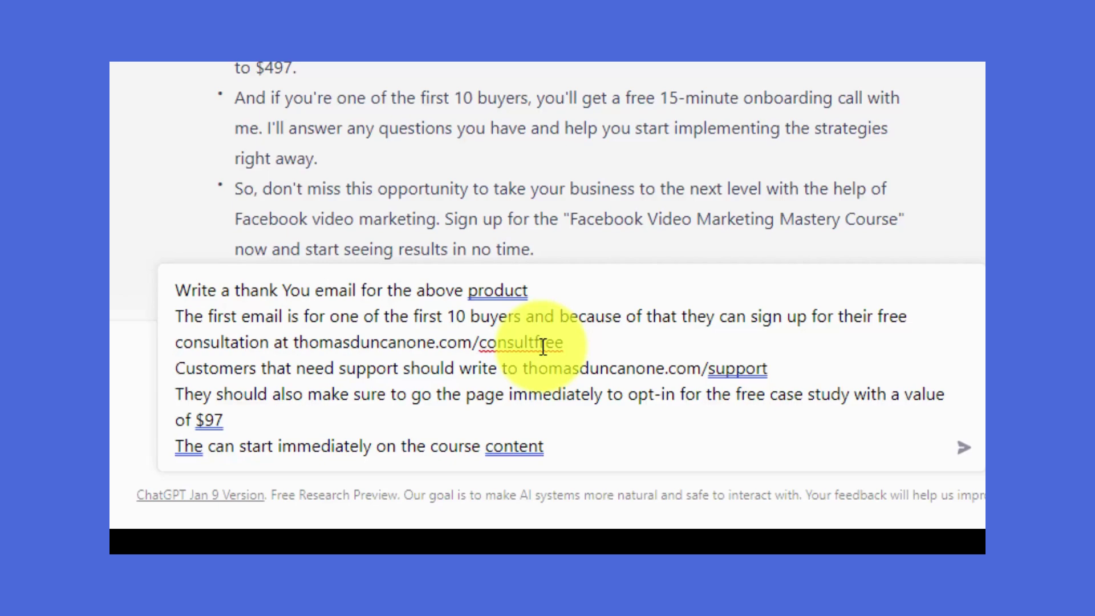
key(Return)
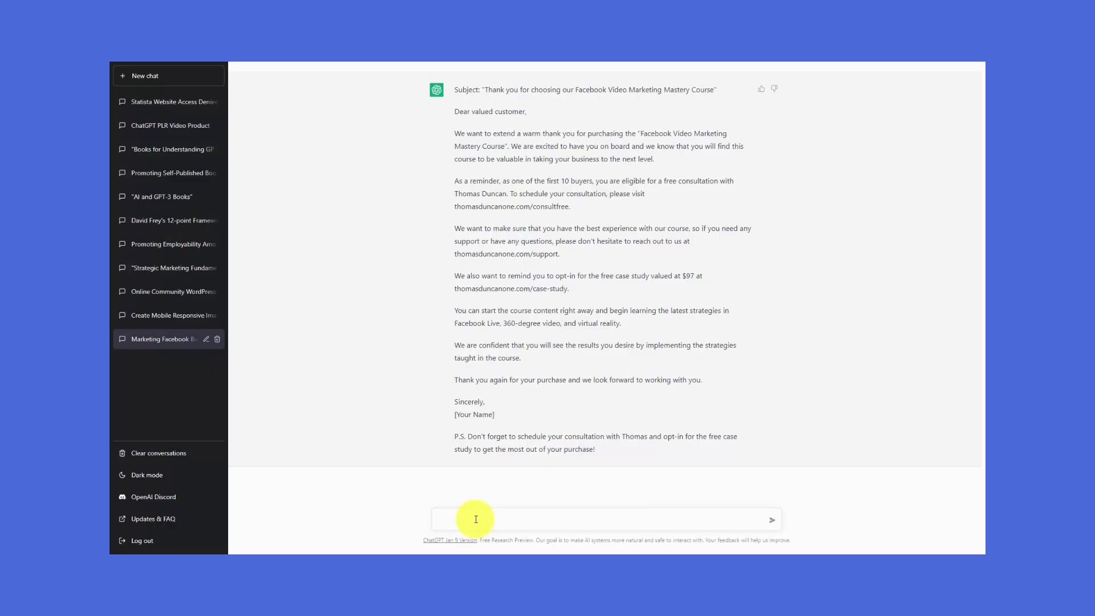
Request a rewrite of the email for those who purchase after the 10th buyer and are not eligible for the free consultation.
text(rewrite the email for those that purchase after the 10th buyer, and are not eligible for the free consultation)
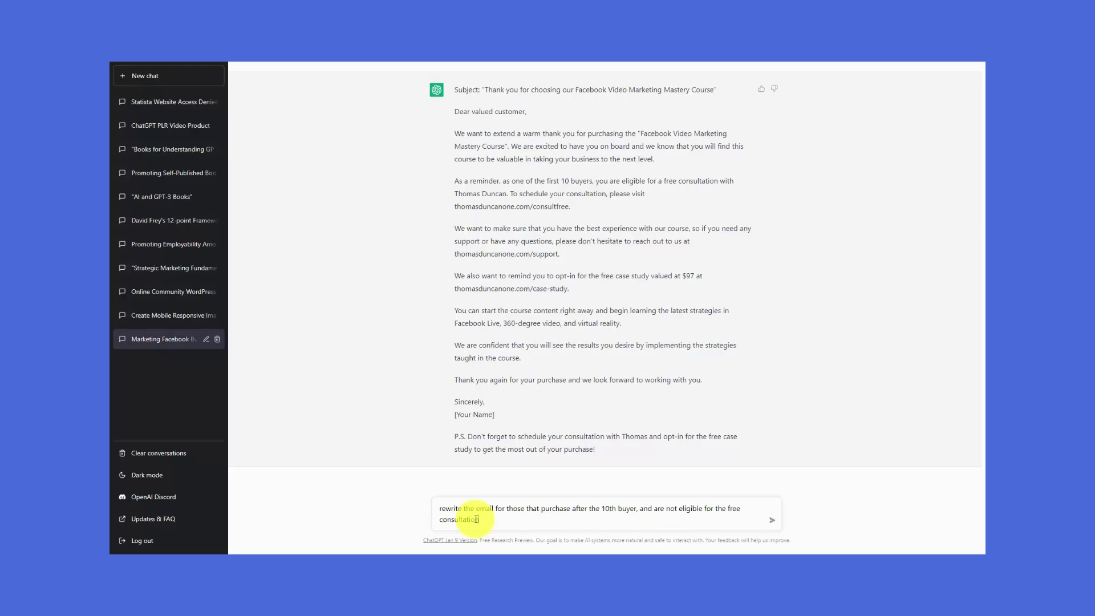
key(Return)
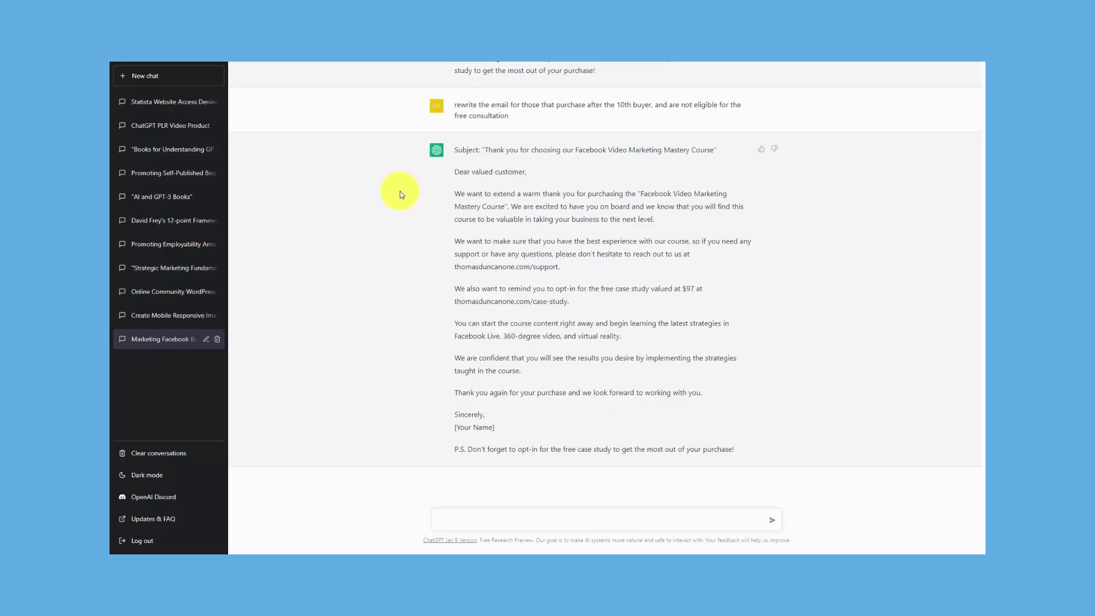
Request a layout for the FINAL DRAFT of the sales letter, with positions for the 8 images, the sales video and the buy buttons/calls to action.
click(461, 516)
text(Suggest a layout for the FINAL DRAFT of the Sales Letter selling the product above. Suggest a position for each of the 8 images discussed above Suggest a position for the sales video Suggest a position for the buy buttons/calls to action)
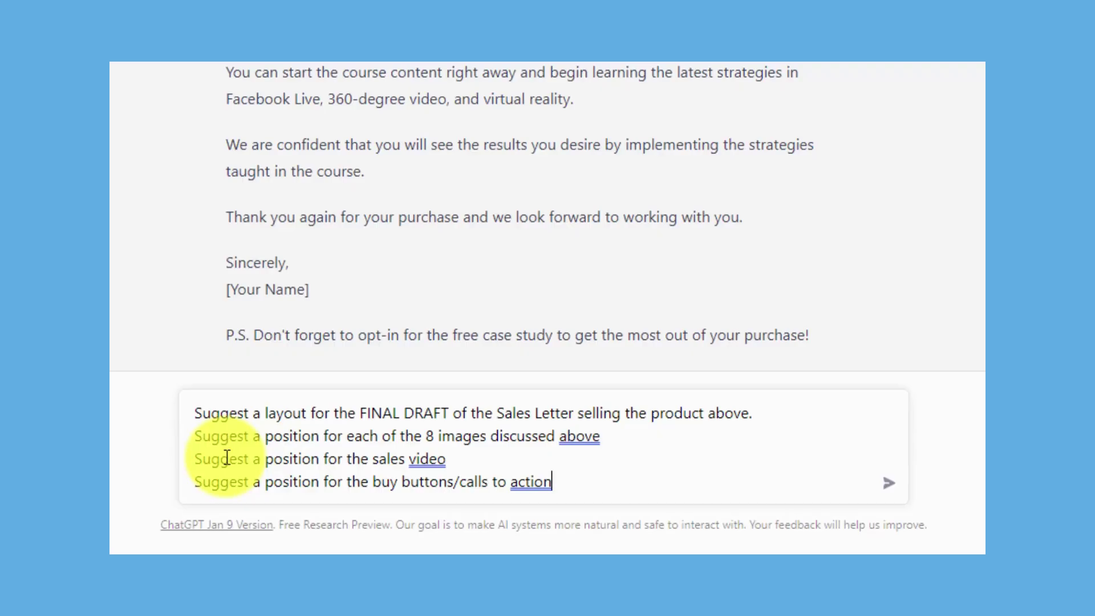
key(Return)
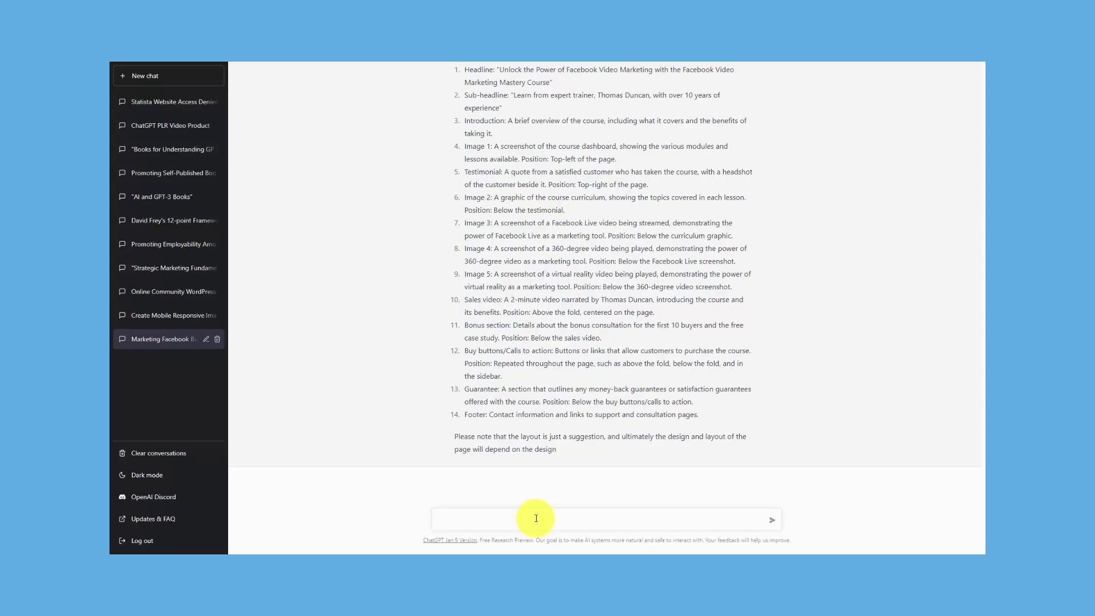
Enter a prompt to put the above layout into the Las Vegas lady bosses sales letter, and review its full text.
key(ctrl+v)
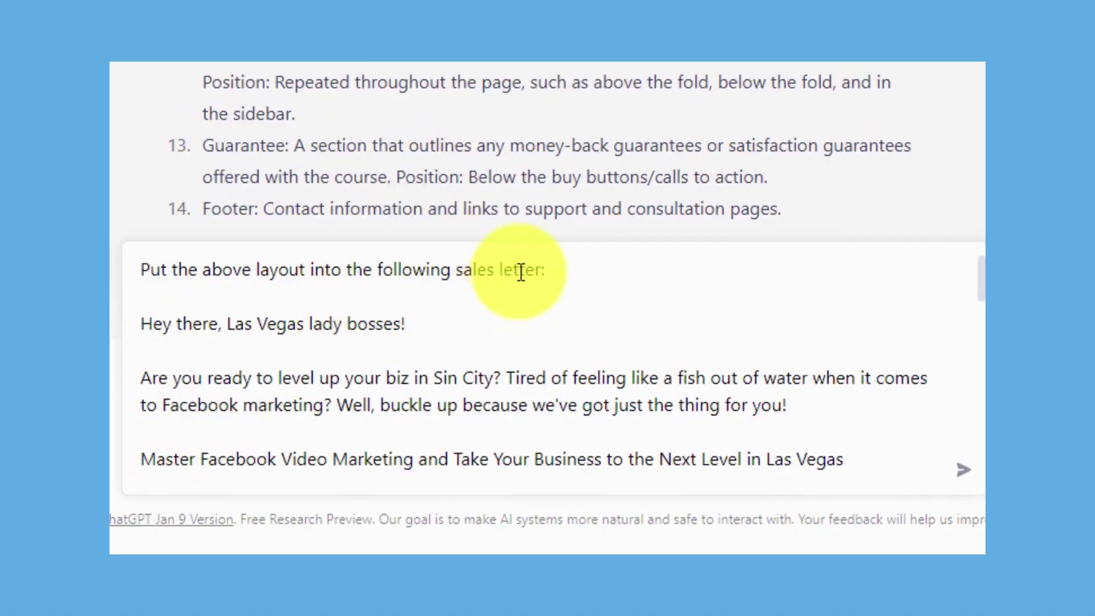
scroll(425, 308, down, 15)
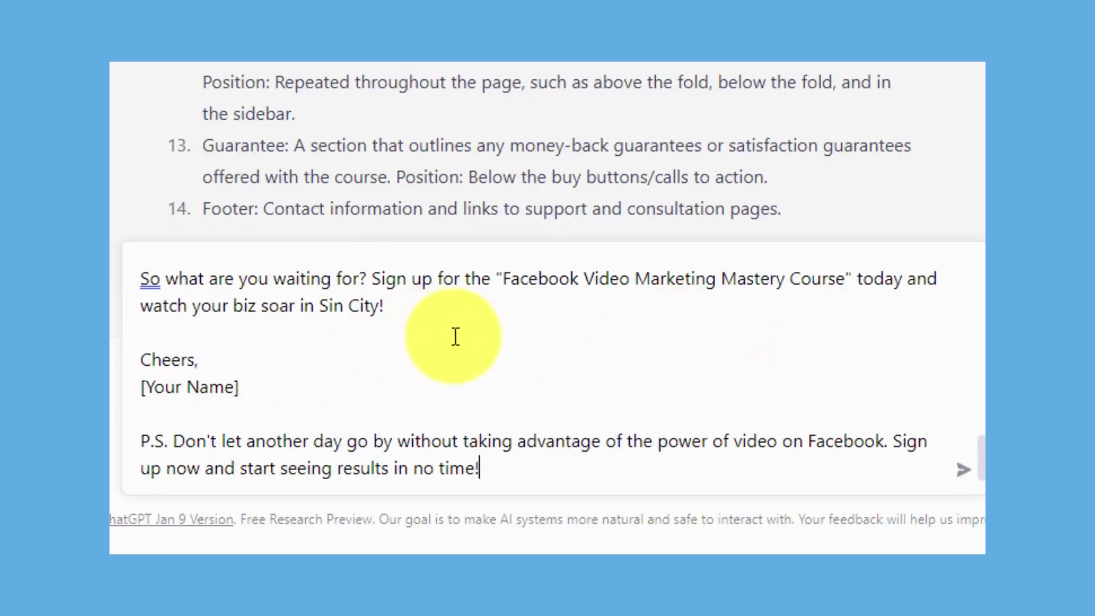
scroll(481, 313, up, 5)
scroll(484, 315, up, 6)
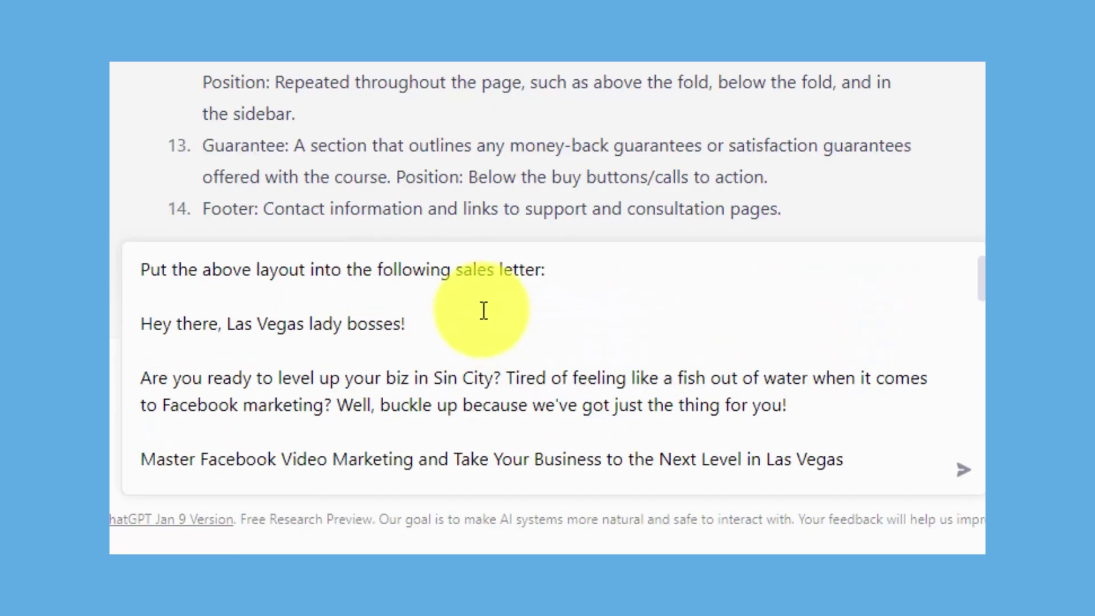
scroll(402, 318, down, 15)
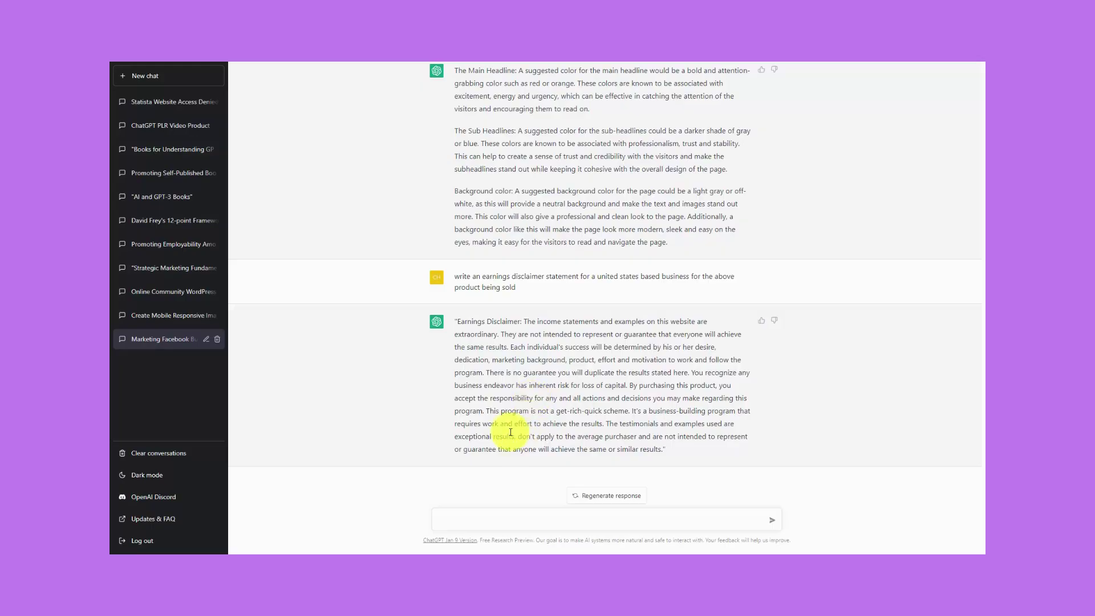
Draft an opt-in page sales copy prompt with the Facebook Story points, {OPT-IN CODE BUTTON}, a witty casual voice and the Las Vegas women business owner audience.
click(467, 517)
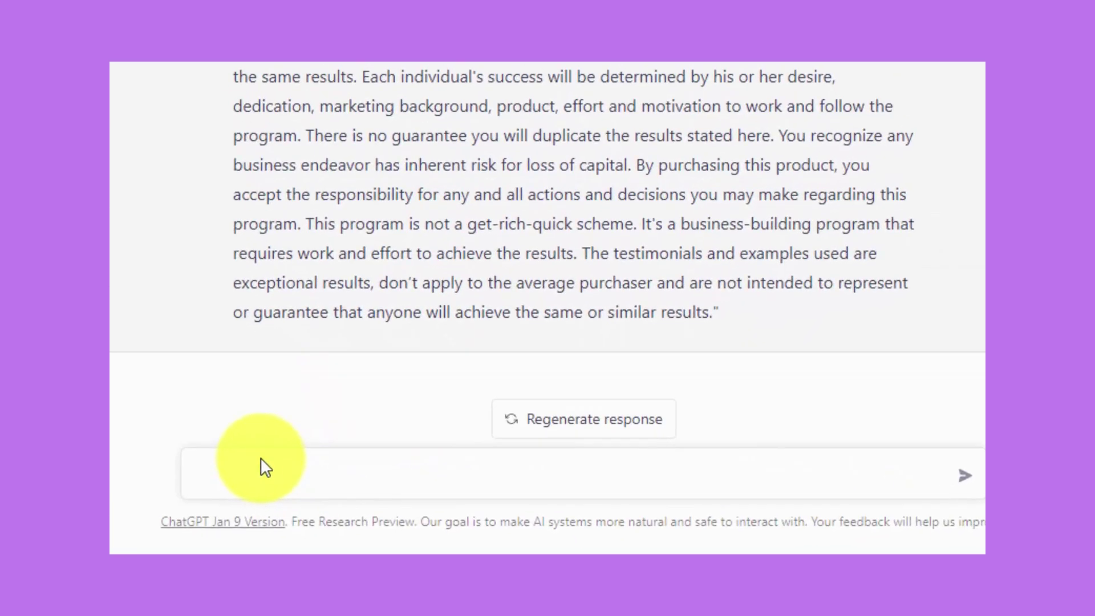
text(Creating a Facebook Story for behind-the-scenes looks at your business:  Use videos and pictures to give a behind-the-scenes look at your business Show off your team, products, and day-to-day operations Highlight special events or promotions Use polls and questionnaires to engage with your audience)
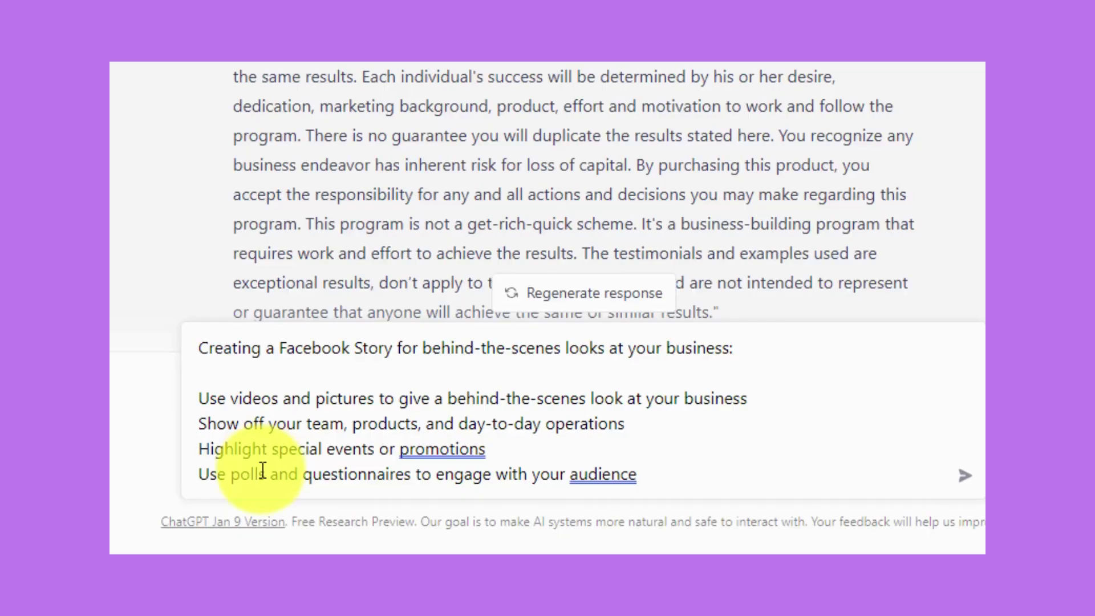
key(ctrl+a)
text(Write the sales copy for an Opt-in page where people will give their name and email address in exchange for a free report where they will learn some of one of the three major points.  Indicate where the Opt-In button will go with {OPT-IN CODE BUTTON}  Here is what people will learn in the free report  The voice should be witty and casual.  The Audience is women business owners in the Las Vegas Area.)
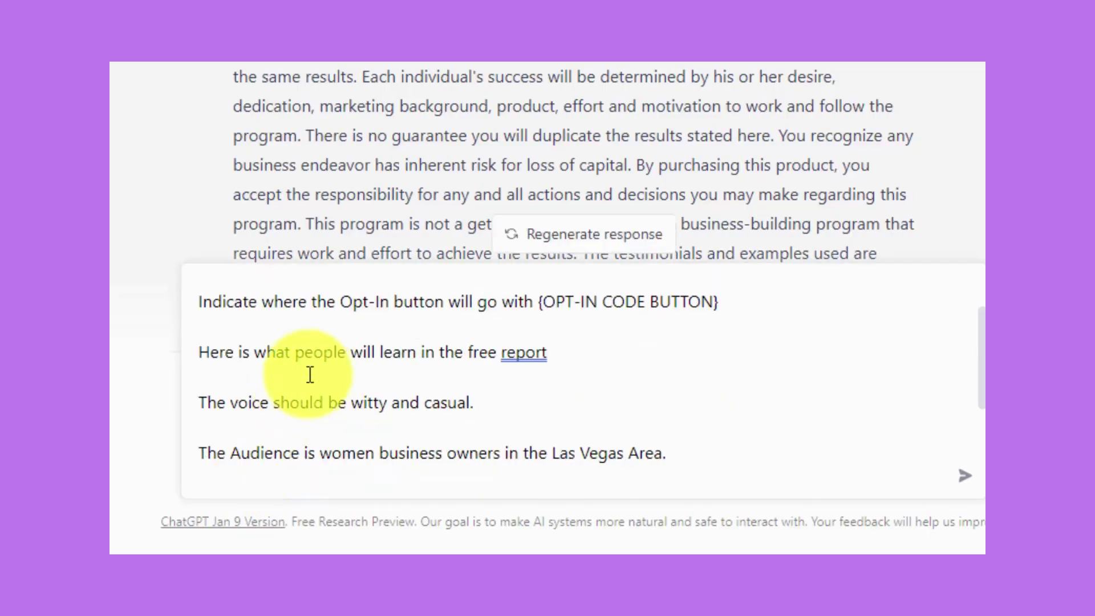
scroll(399, 342, up, 2)
scroll(406, 354, down, 5)
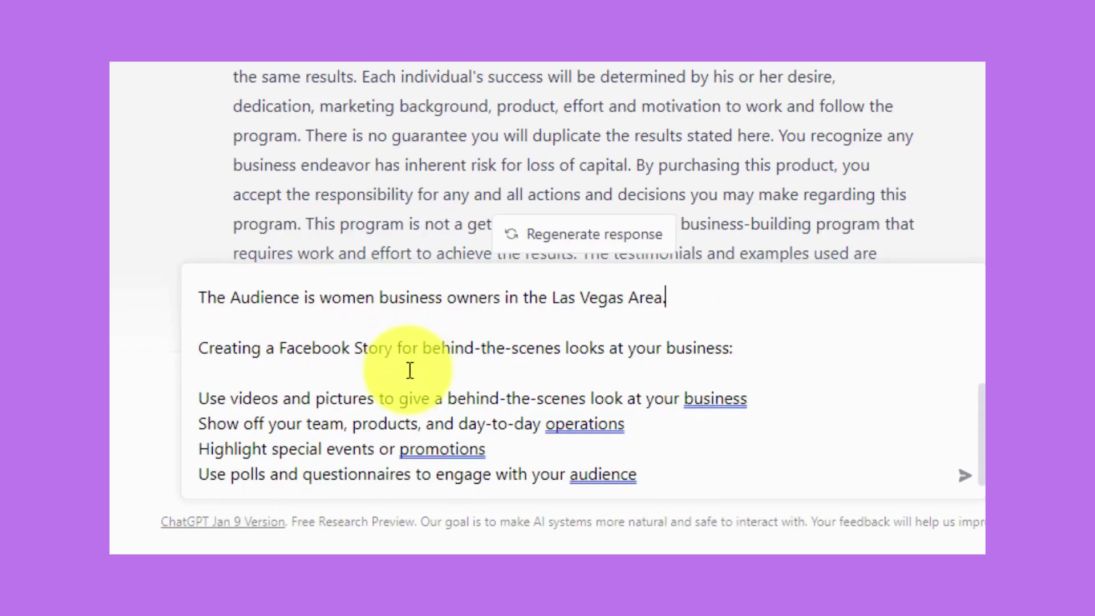
scroll(410, 372, up, 5)
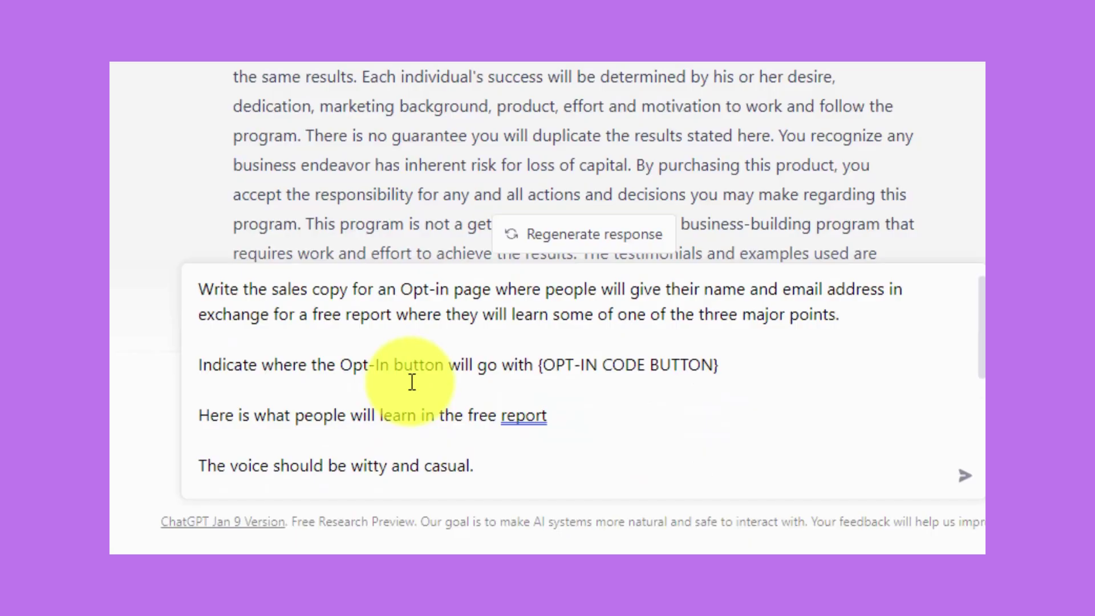
click(198, 293)
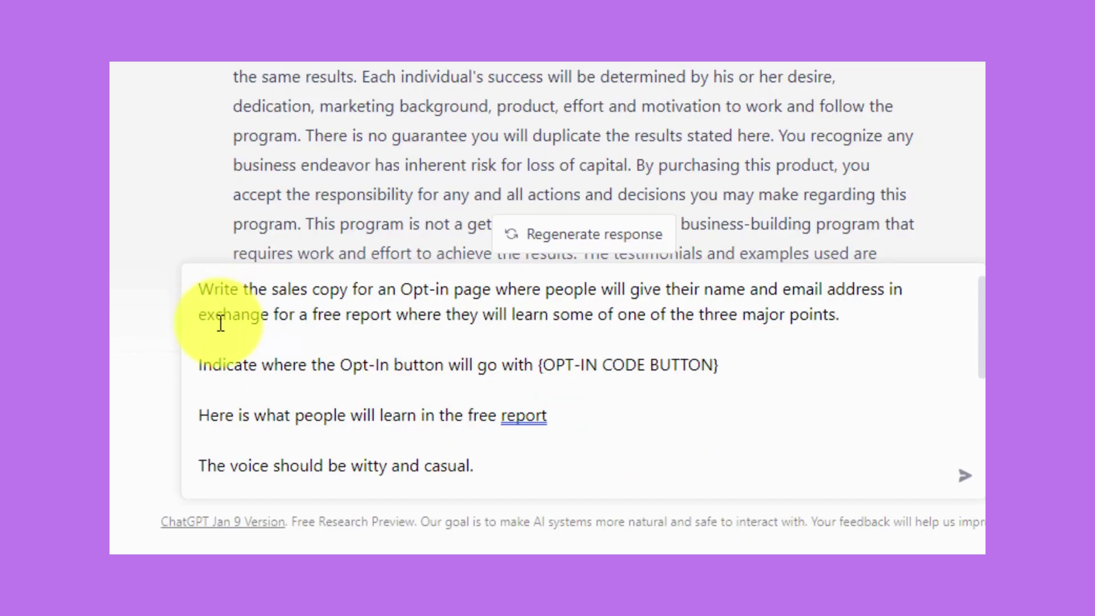
key(Return)
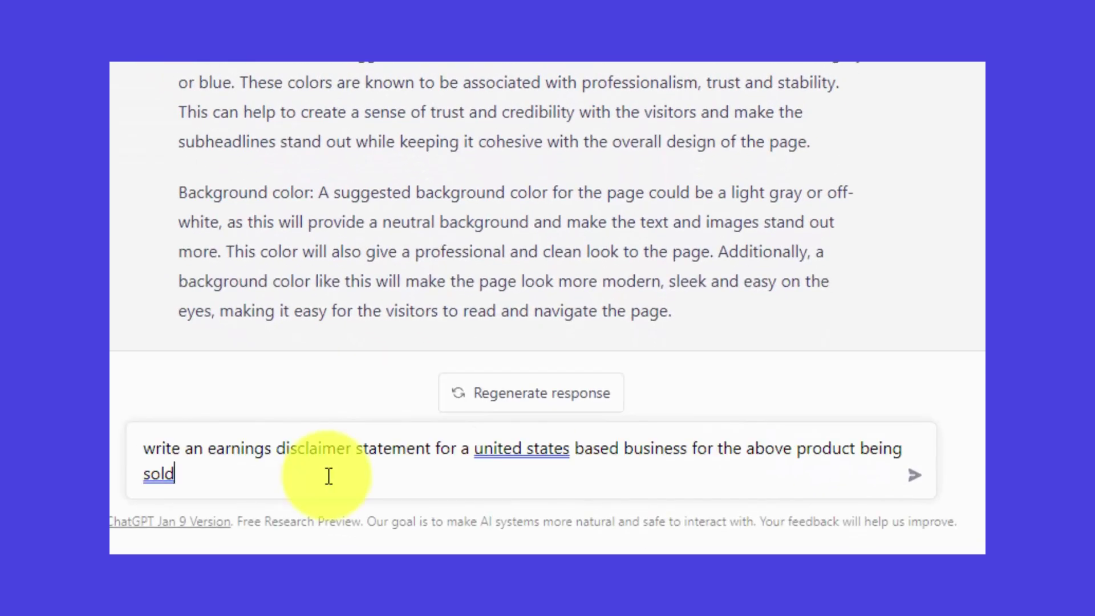
Request an earnings disclaimer statement for a United States based business for the product being sold.
key(Return)
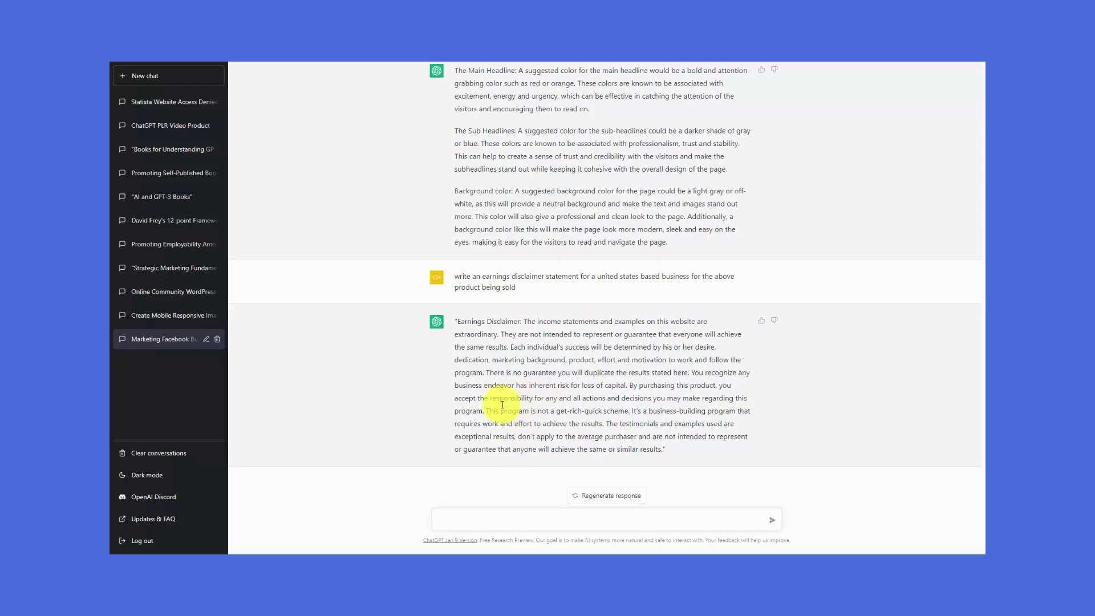
Request witty, casual opt-in page copy offering Las Vegas women business owners a free Facebook Story report, with {OPT-IN CODE BUTTON} marking the button.
click(468, 516)
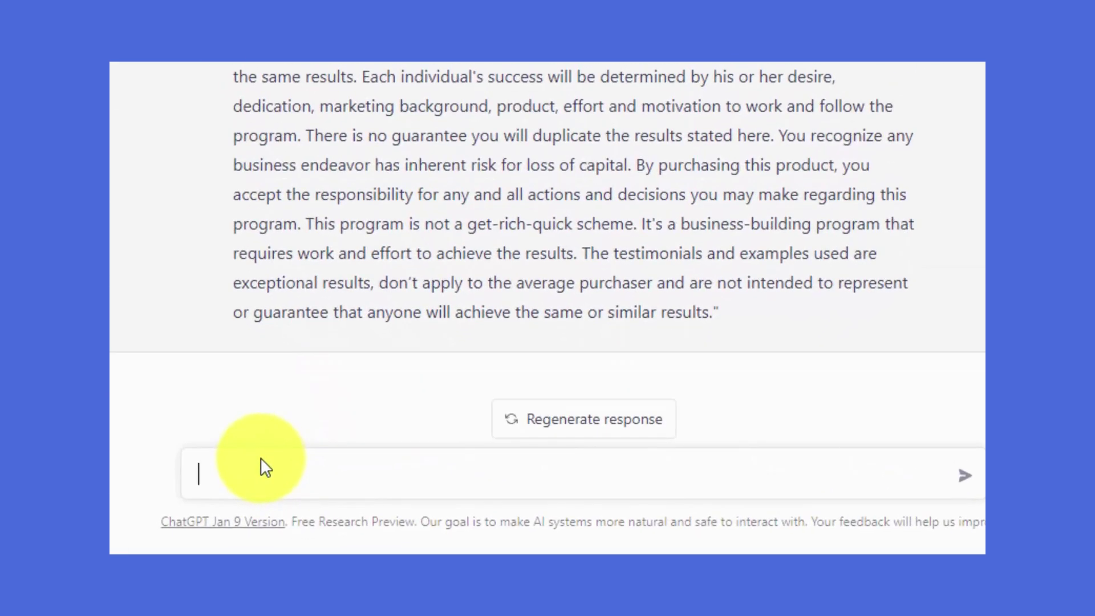
text(Creating a Facebook Story for behind-the-scenes looks at your business:  Use videos and pictures to give a behind-the-scenes look at your business Show off your team, products, and day-to-day operations Highlight special events or promotions Use polls and questionnaires to engage with your audience)
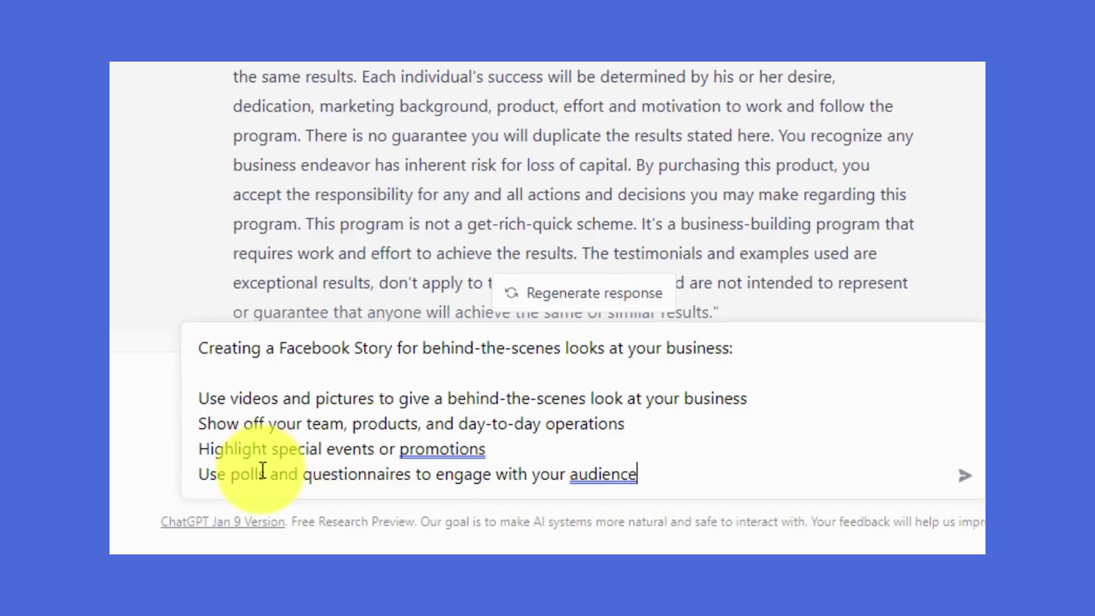
key(ctrl+v)
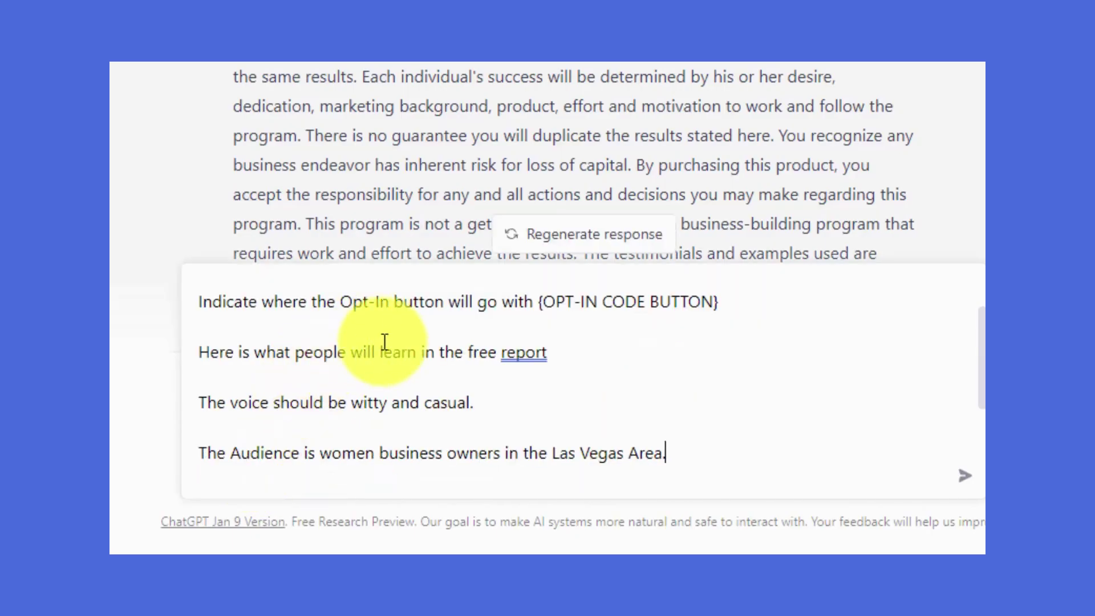
scroll(404, 350, up, 1)
scroll(406, 354, down, 5)
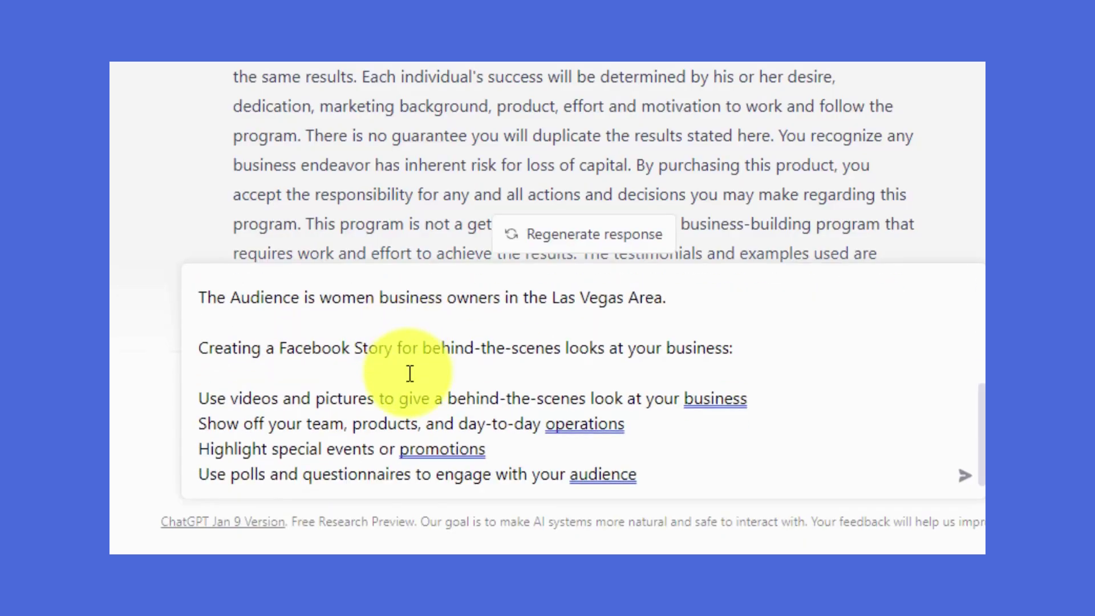
scroll(411, 377, up, 5)
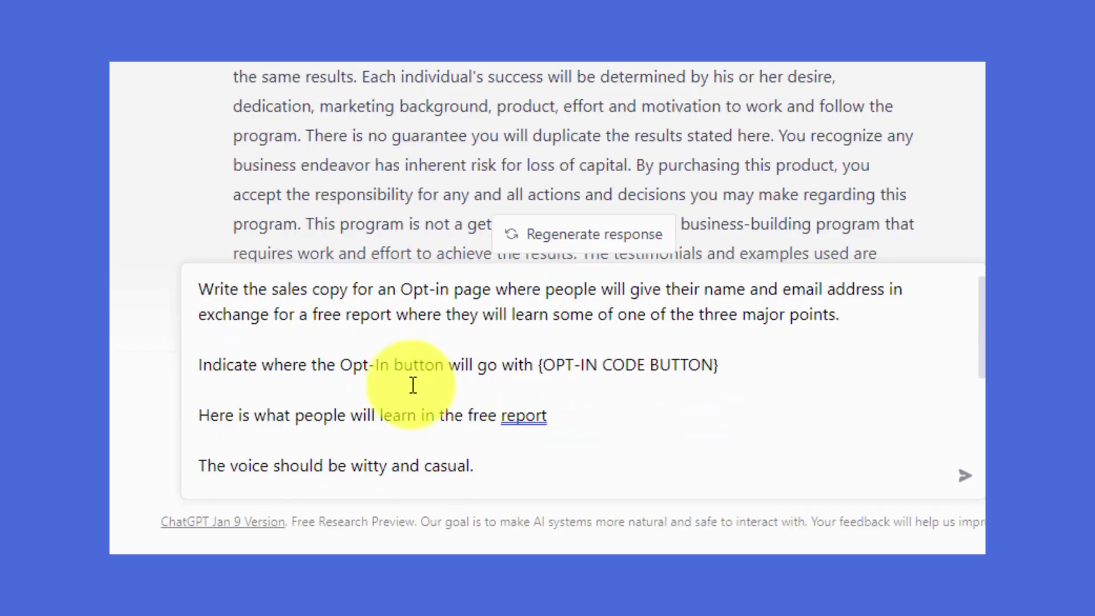
click(198, 295)
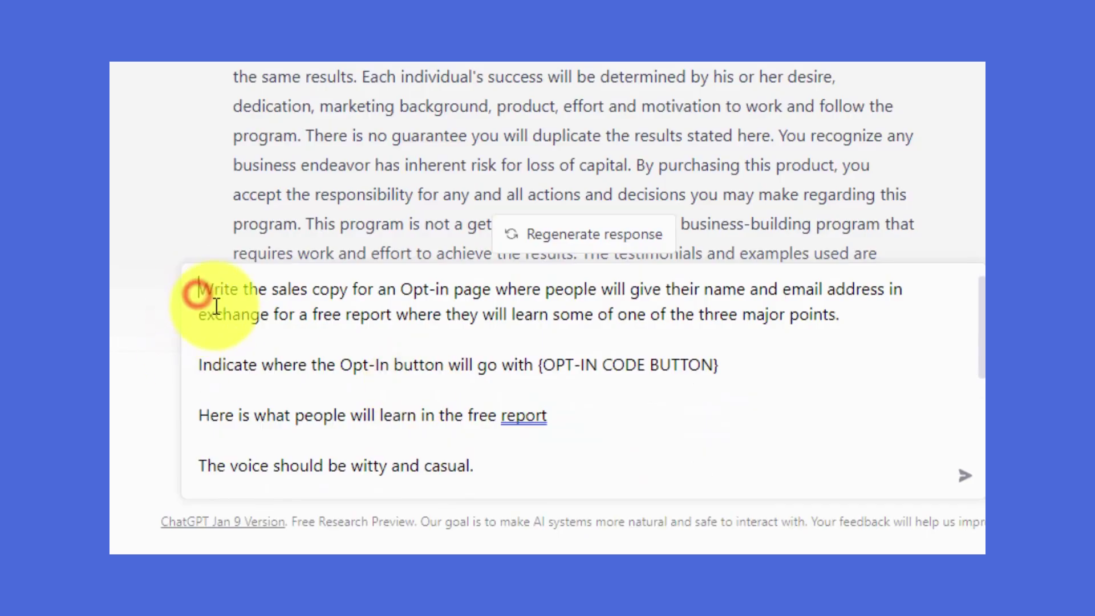
key(Return)
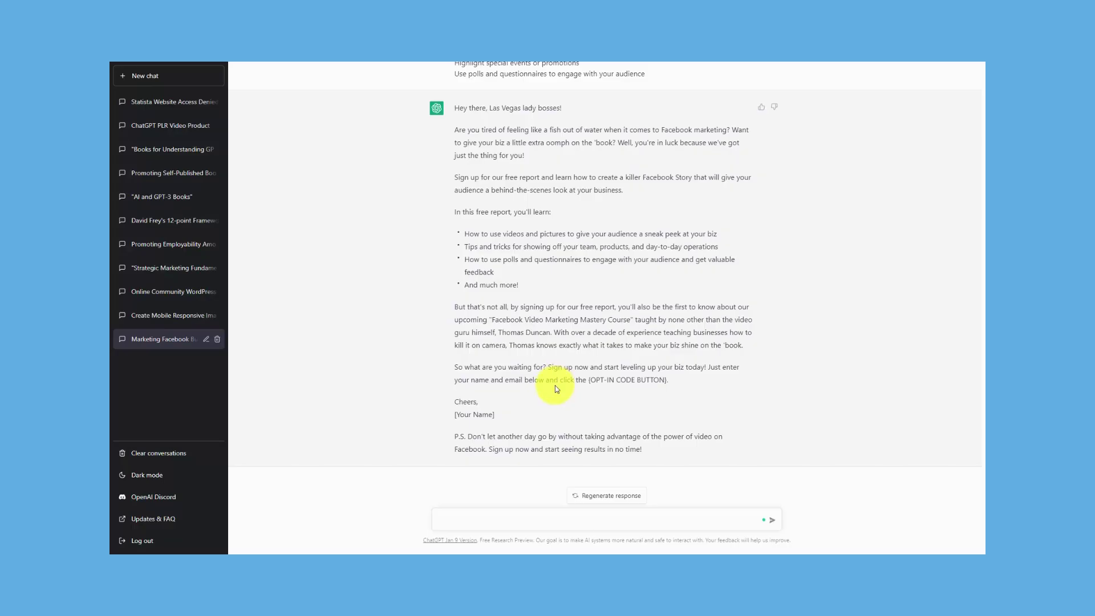
Request the automatic opt-in email with free report link, learning reminder, limited time course offer and support desk link, removing the prompt's blank lines.
text(Write the email the individuals automatically get when they option.  They should click a link to get the promised free report:  thomasduncanone.com/freereportlink  They should be reminded of what they are going to learn in the report.  They should also get a sales persuasive message to visit thomasduncanone.com/class to get the product that we are selling at the limited time price.)
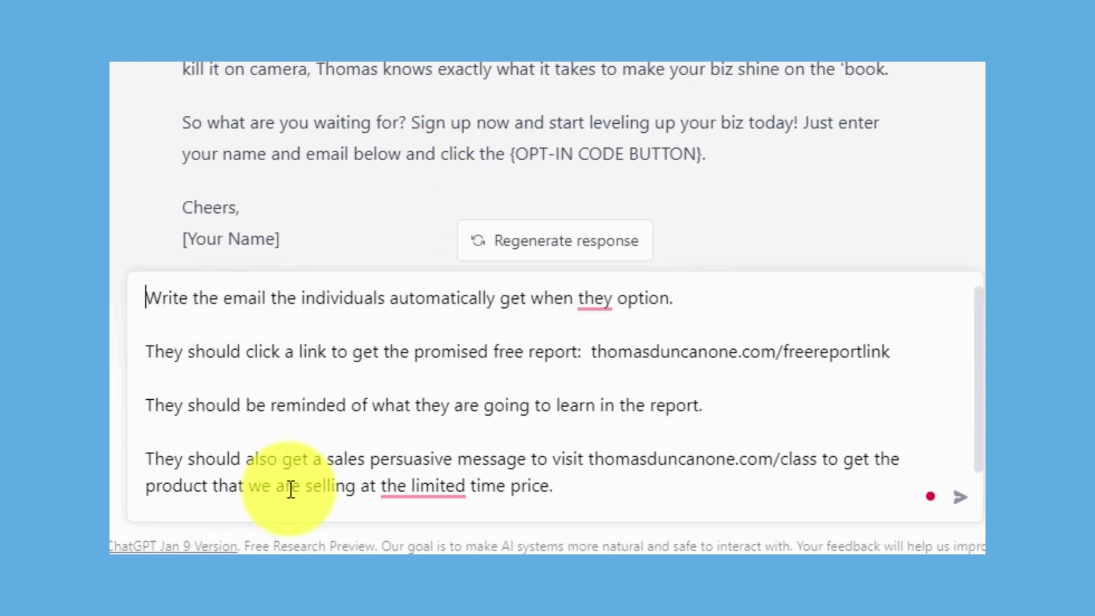
key(Down)
key(Delete)
key(Down)
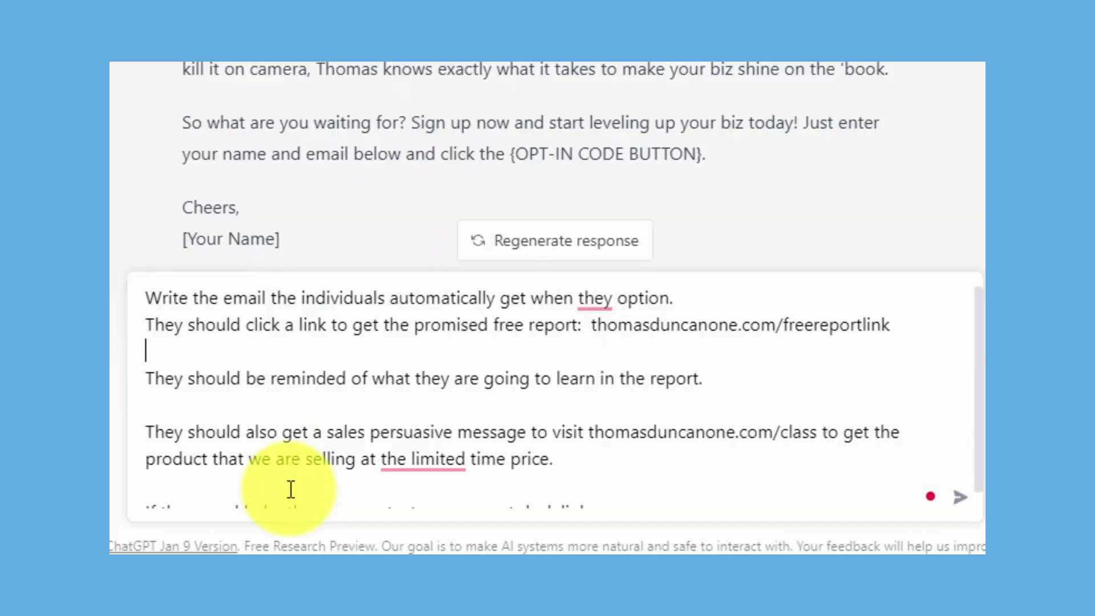
key(Delete)
key(Down)
key(Delete)
key(Down)
key(Down)
key(Delete)
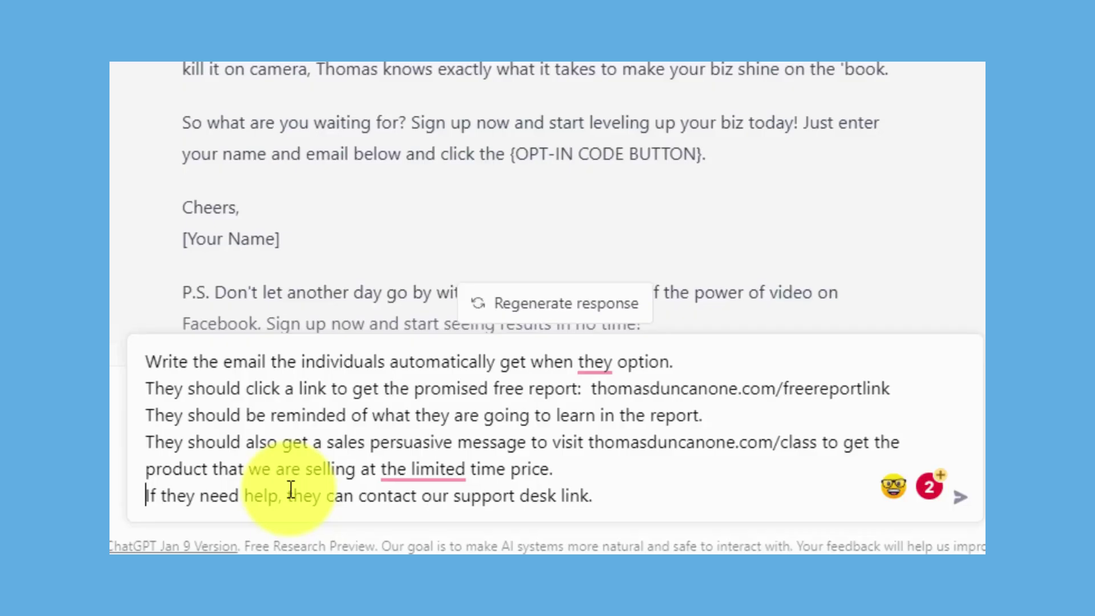
key(Return)
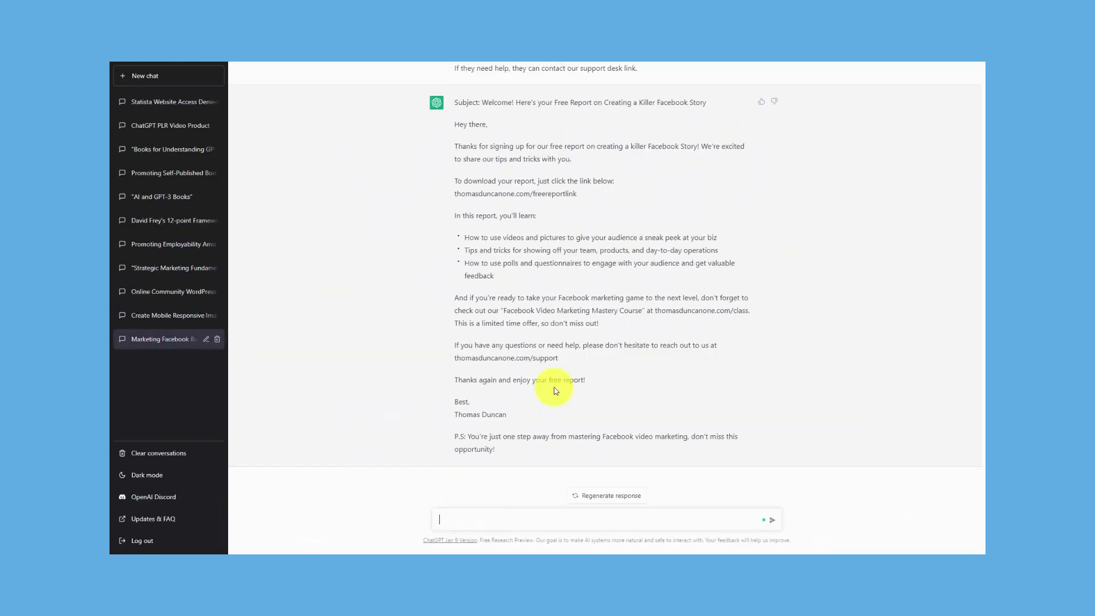